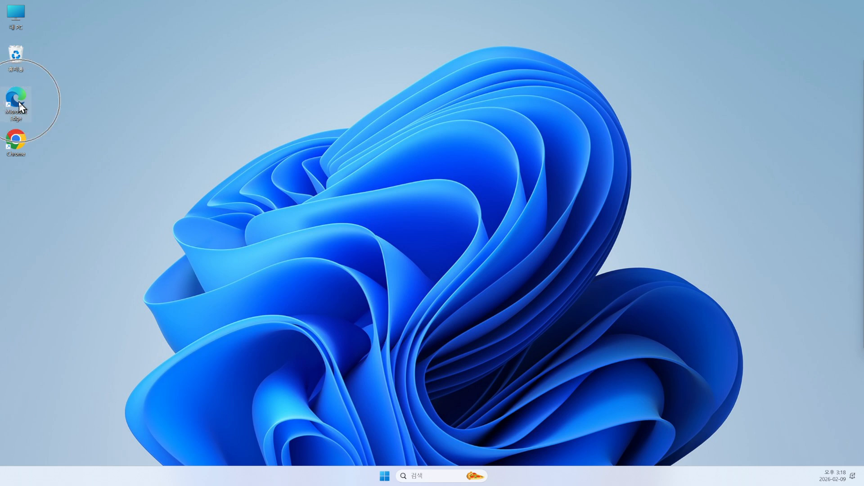
Step: Open Microsoft Edge and search for 네이버 from the address bar
double_click(20, 107)
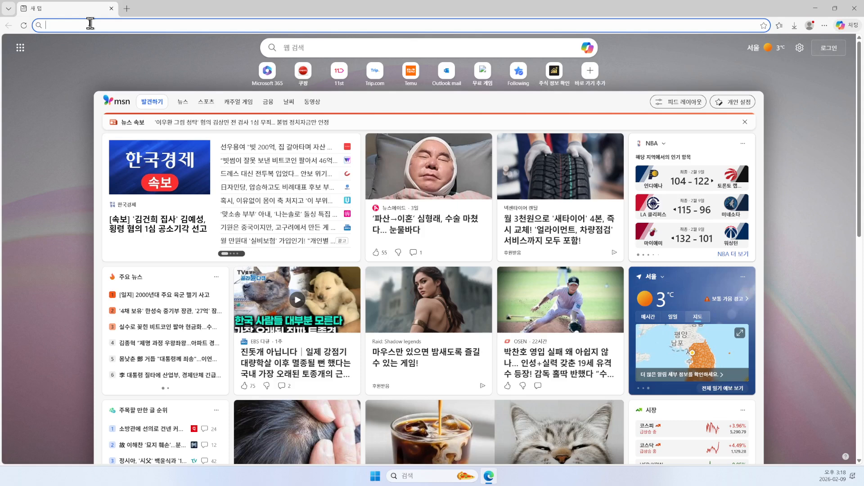
type("네이버")
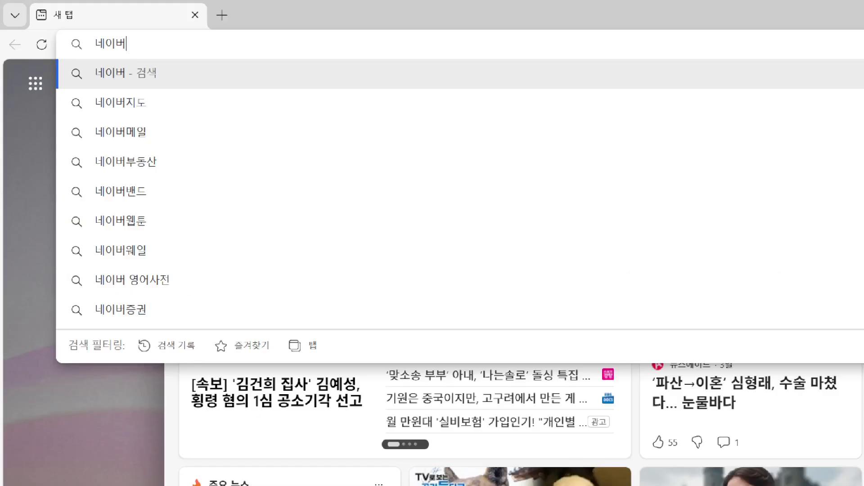
left_click(85, 53)
mouse_move(61, 65)
left_mouse_down()
mouse_move(170, 64)
mouse_move(299, 47)
mouse_move(297, 9)
left_mouse_up()
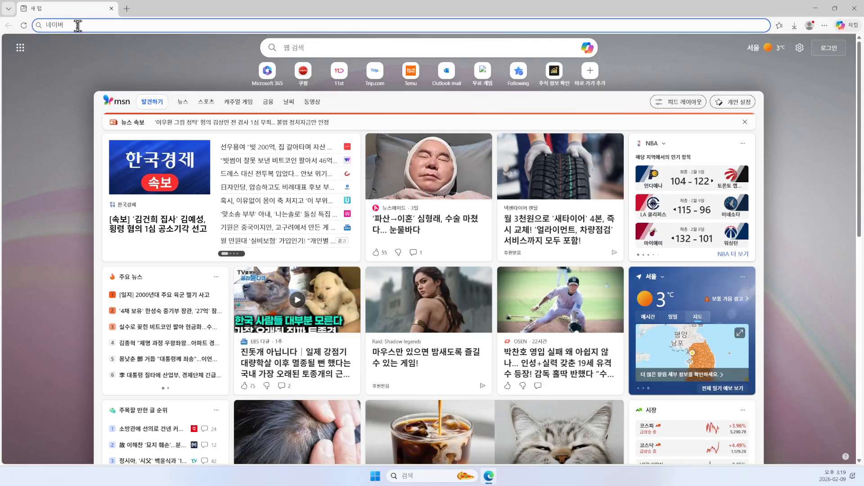
key("Return")
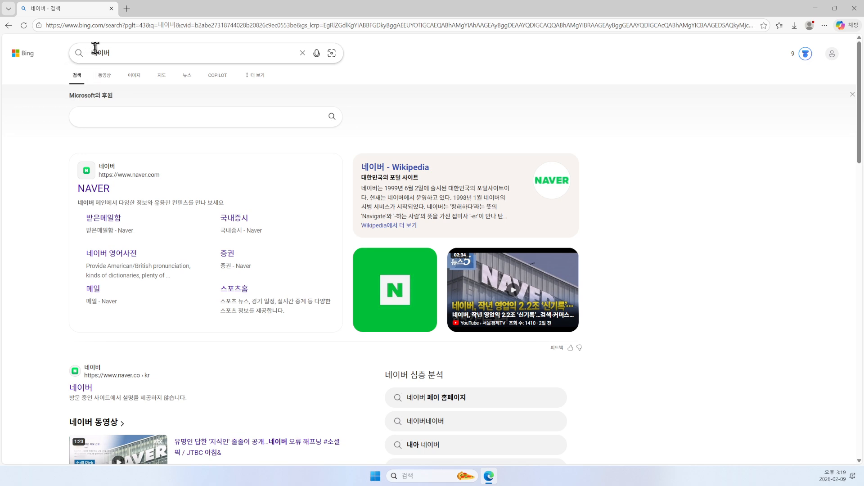
left_click(123, 117)
Step: Open the browser's settings page (설정)
left_click(795, 45)
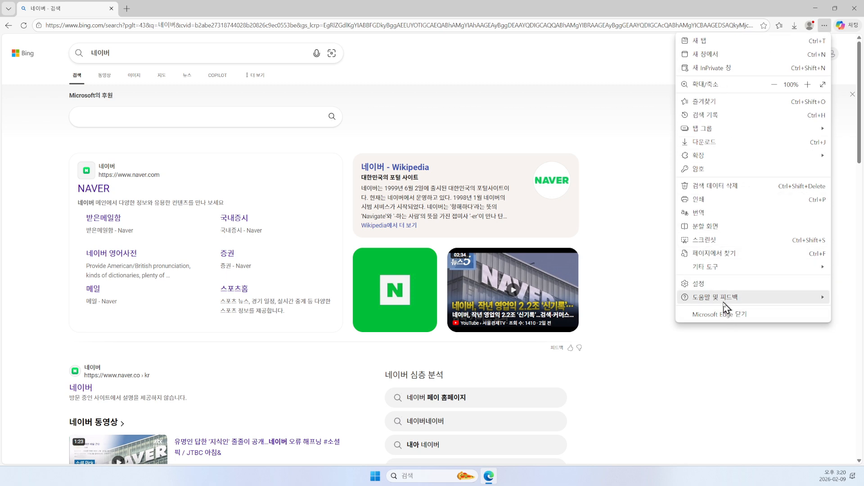
left_click(705, 284)
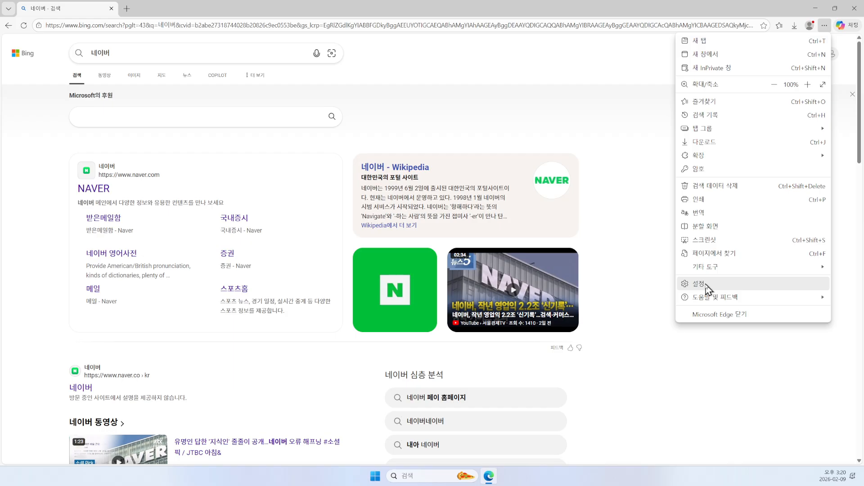
left_click(705, 285)
left_click(706, 285)
left_click(706, 285)
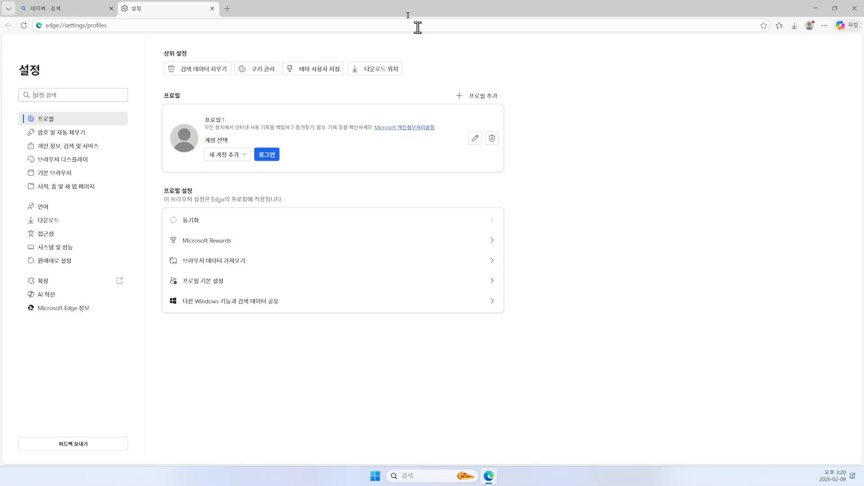
Step: Open the 개인 정보, 검색 및 서비스 section of the settings
left_click(30, 76)
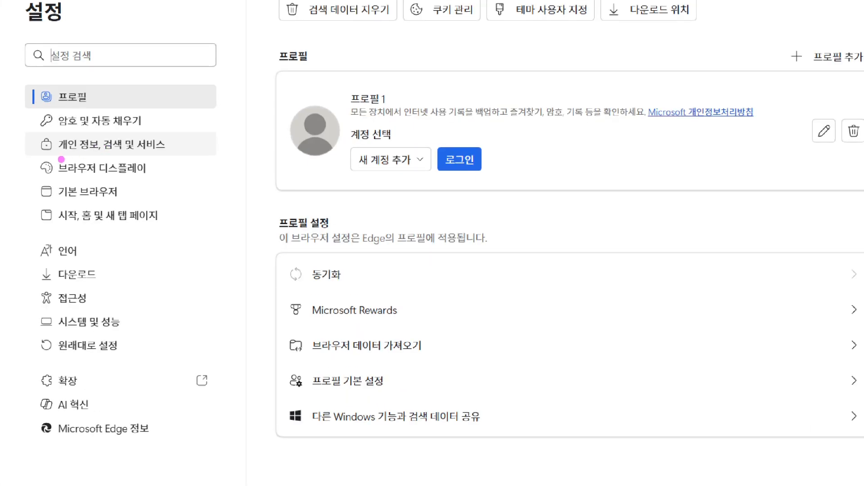
mouse_move(25, 159)
left_mouse_down()
mouse_move(176, 159)
mouse_move(306, 39)
mouse_move(365, 0)
left_mouse_up()
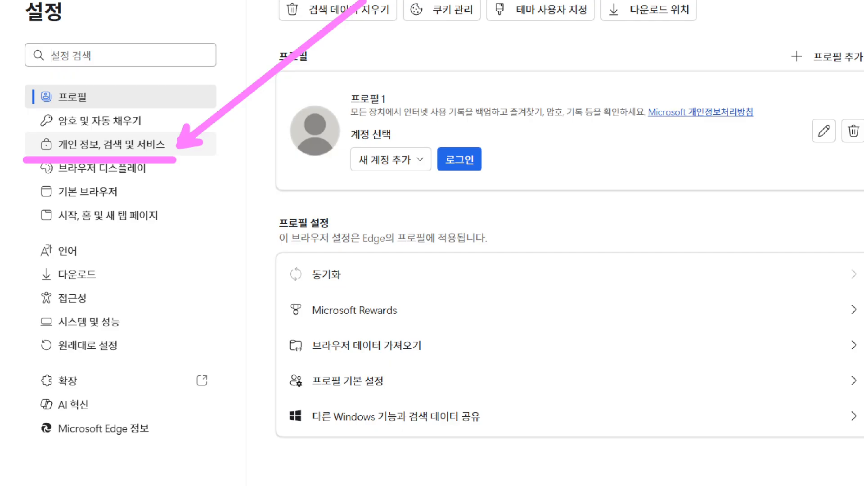
left_click(152, 145)
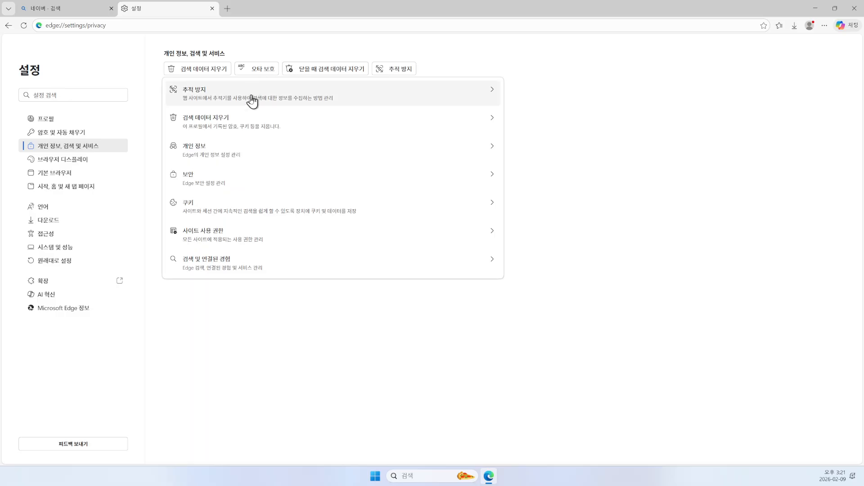
Step: Open the 검색 엔진 list within 주소 표시줄 및 검색 under 검색 및 연결된 경험
left_click(221, 270)
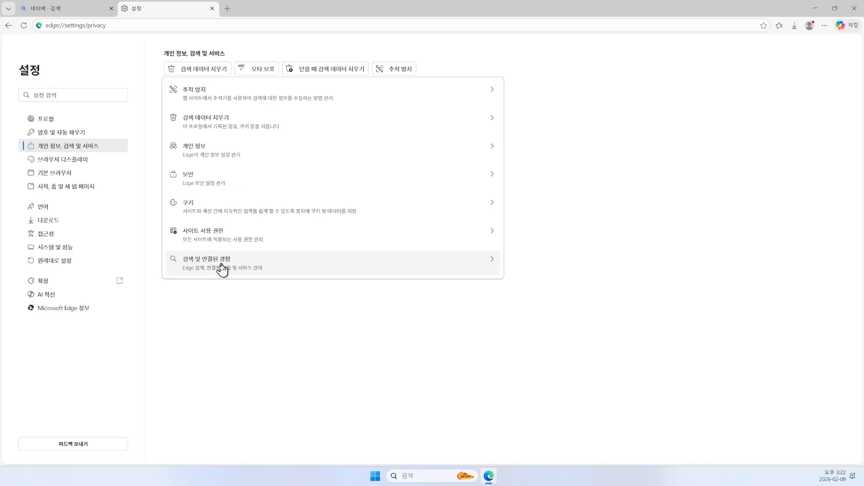
left_click(222, 269)
left_click(222, 269)
left_click(221, 270)
left_click(222, 269)
left_click(222, 269)
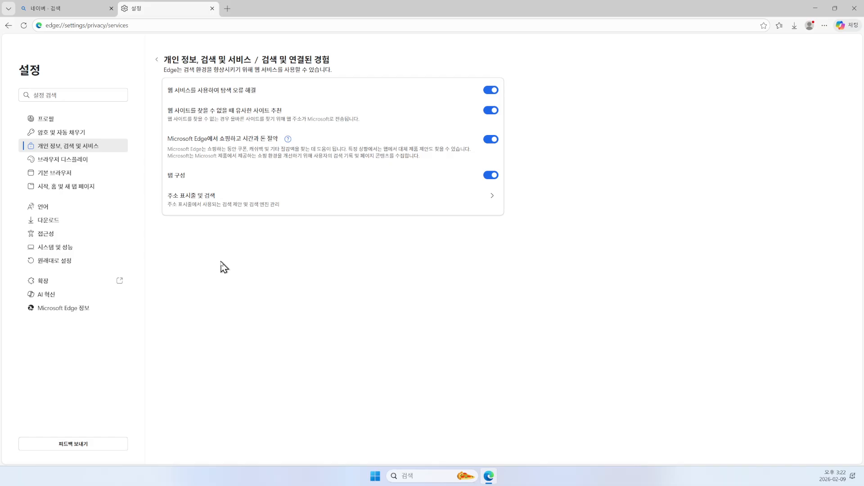
left_click(215, 208)
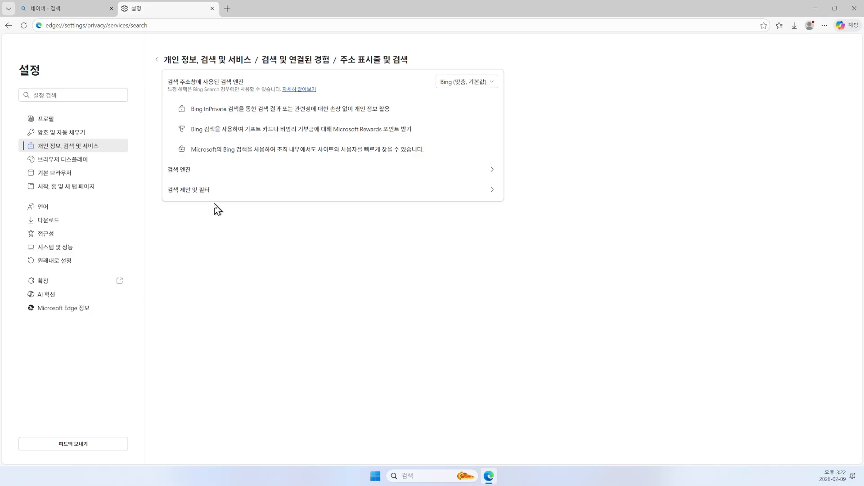
left_click(203, 175)
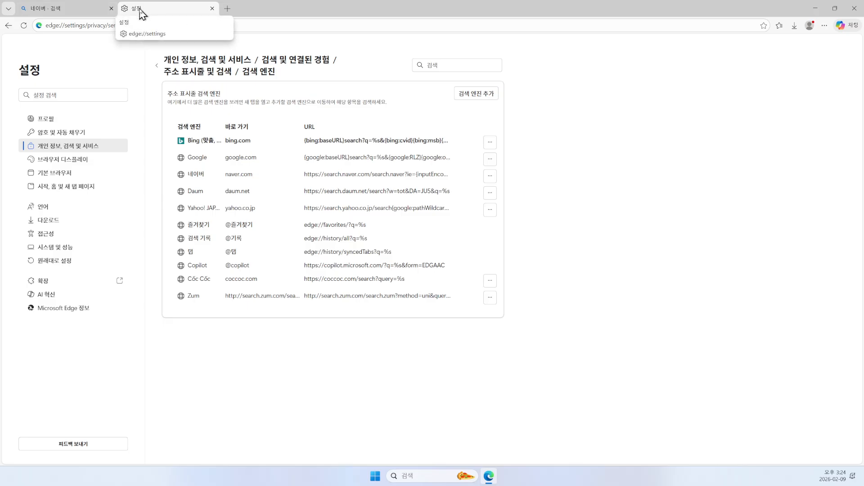
mouse_move(59, 13)
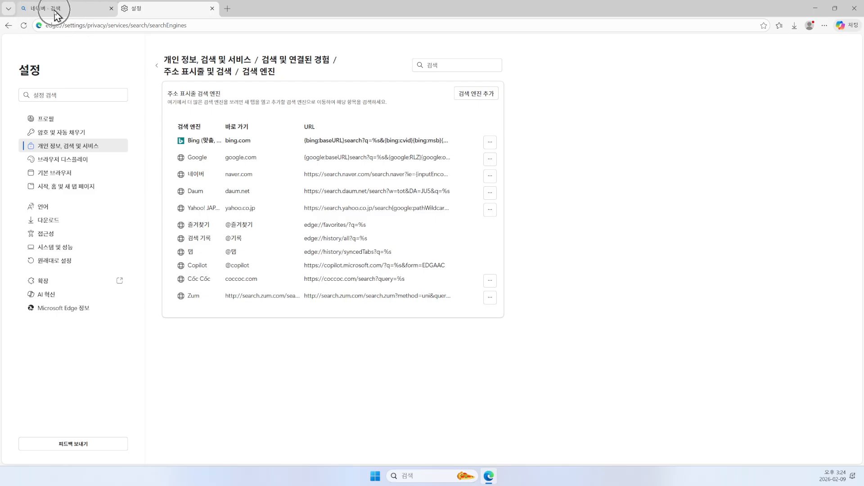
left_click(57, 14)
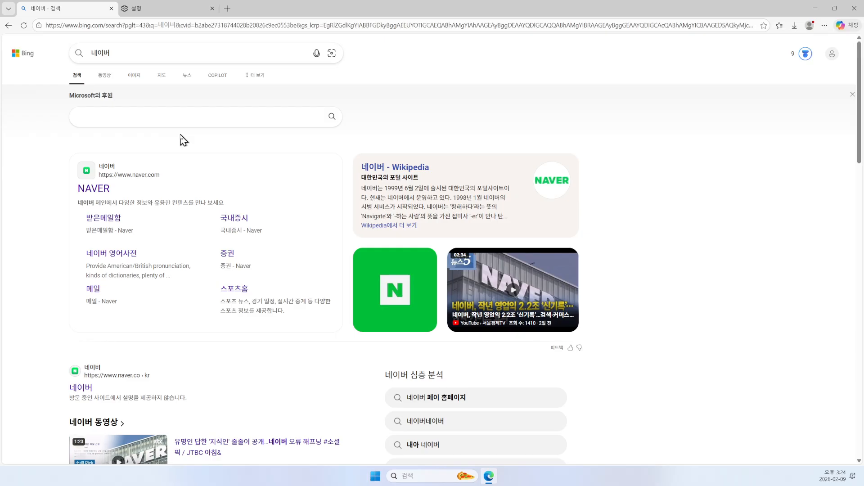
left_click(88, 25)
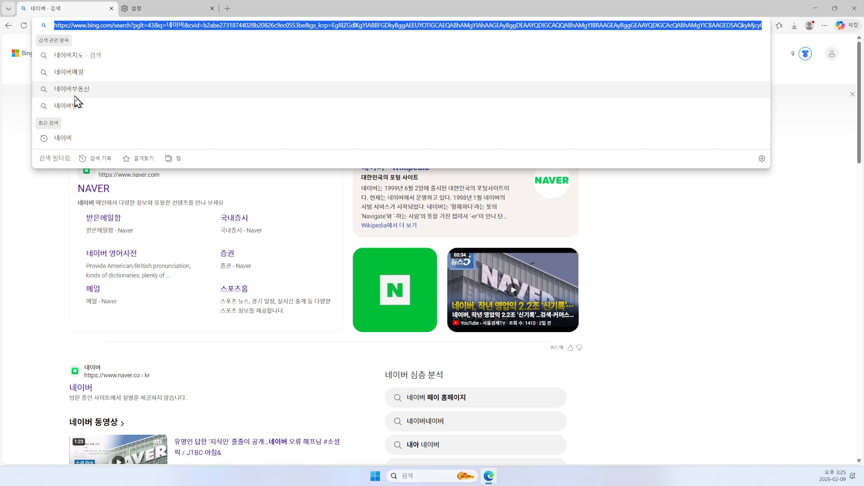
key("BackSpace")
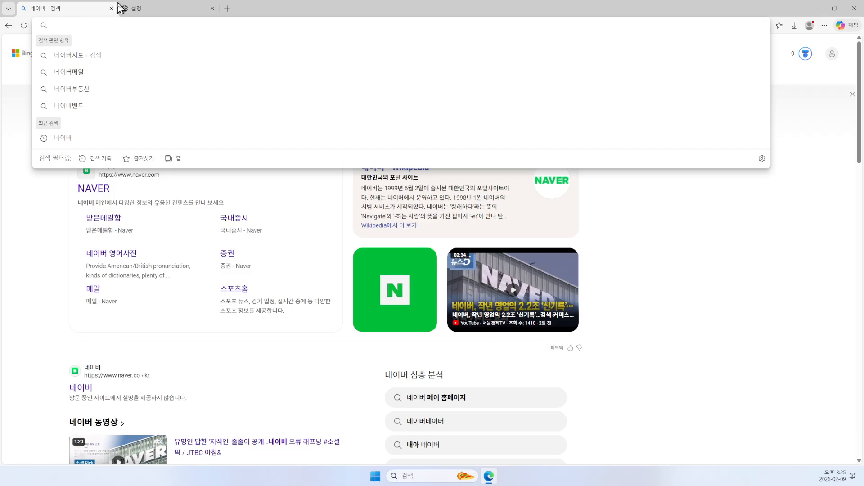
Step: Check the shortcut (바로 가기) assigned to Google in the settings' search engine list
left_click(146, 13)
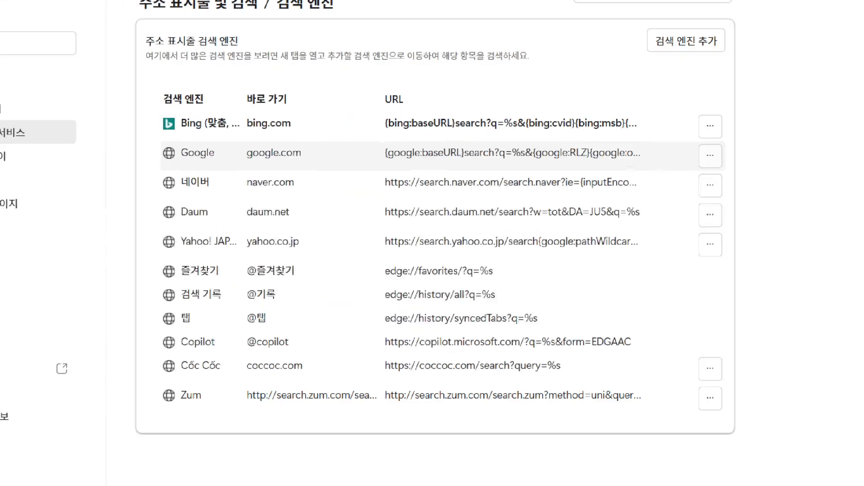
mouse_move(231, 133)
left_mouse_down()
mouse_move(257, 165)
mouse_move(316, 175)
mouse_move(522, 96)
mouse_move(561, 93)
left_mouse_up()
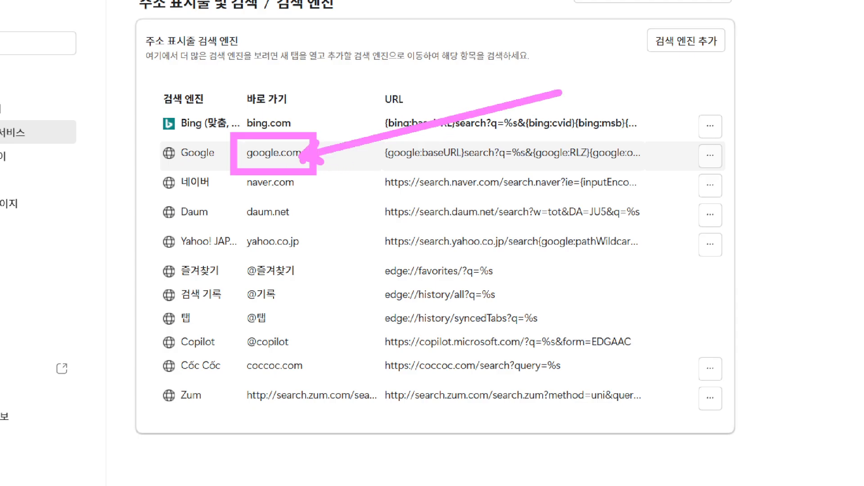
key("Escape")
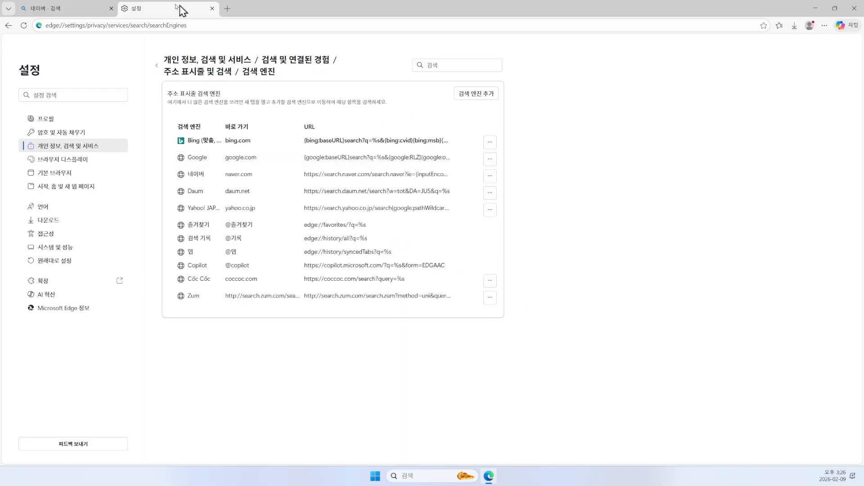
Step: Enter the google.com shortcut in the address bar of the 네이버 results page and activate Google search mode
mouse_move(55, 13)
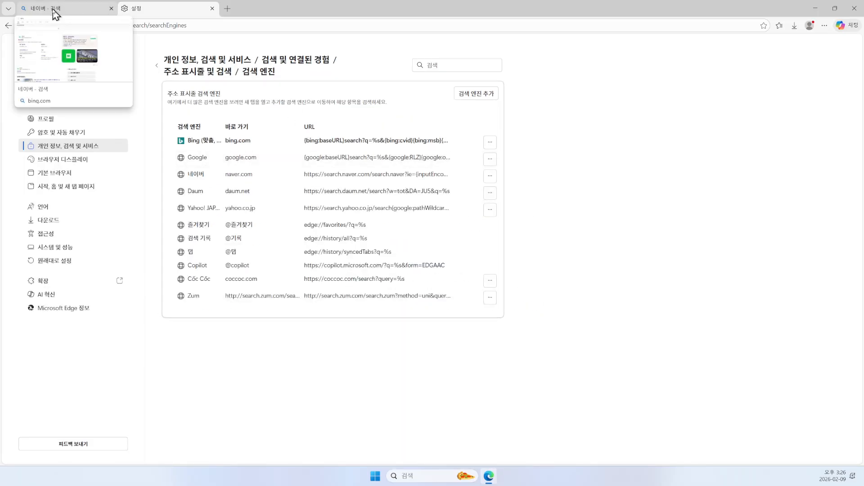
left_click(55, 14)
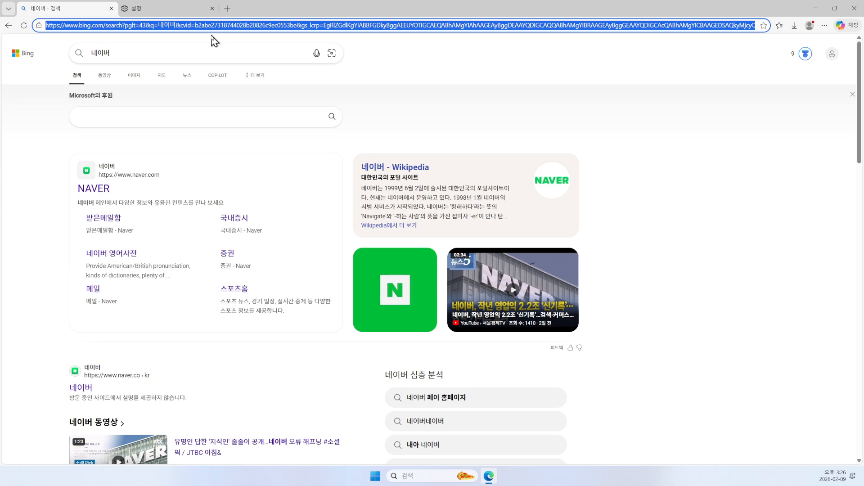
key("BackSpace")
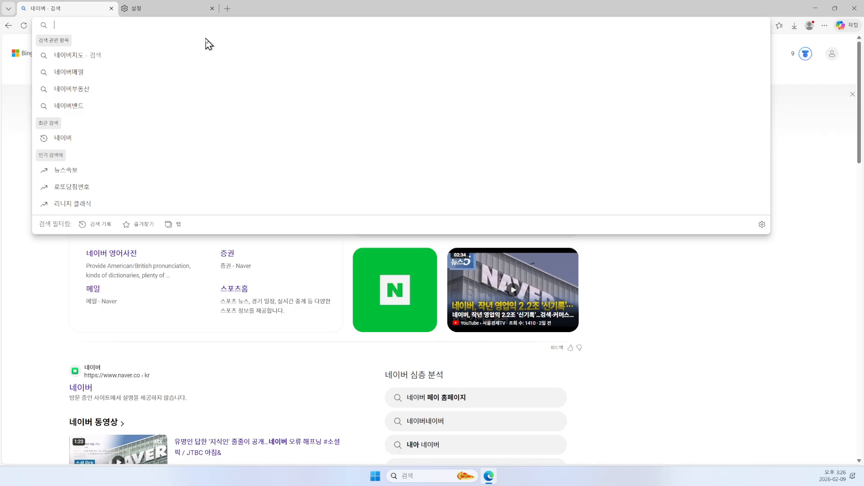
type("go")
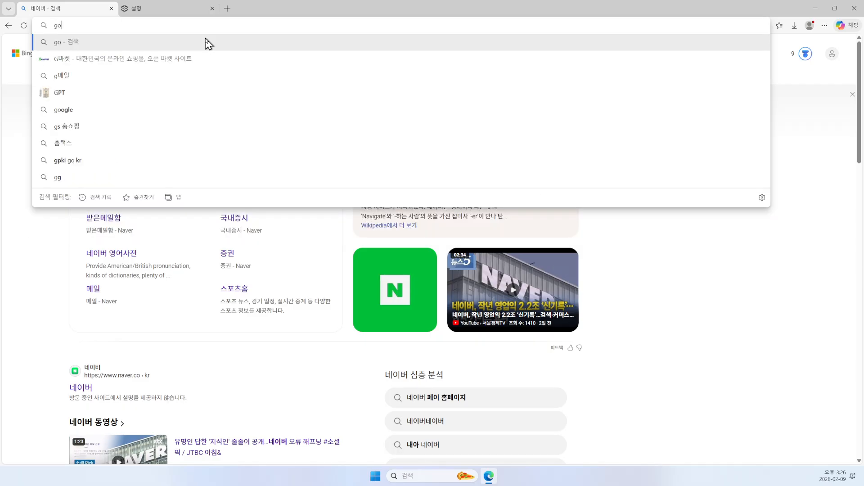
type("ogle.com")
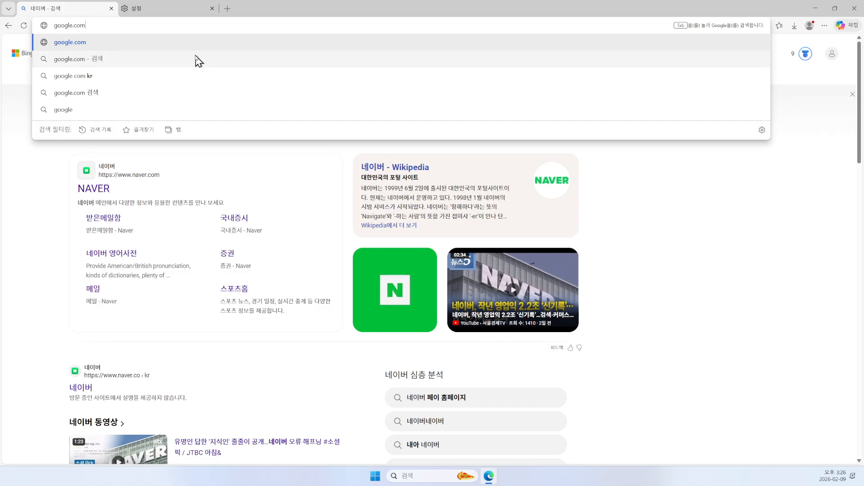
key("Tab")
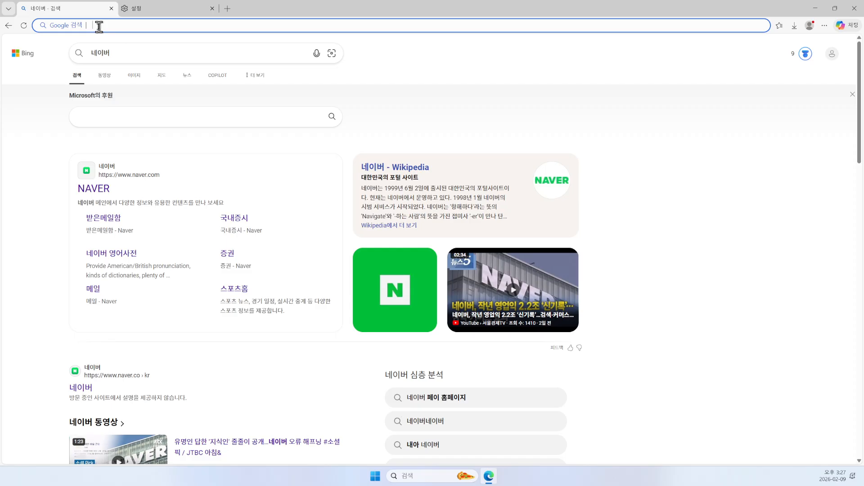
Step: Search Google for 국립중앙박물관 from the address bar
type("국")
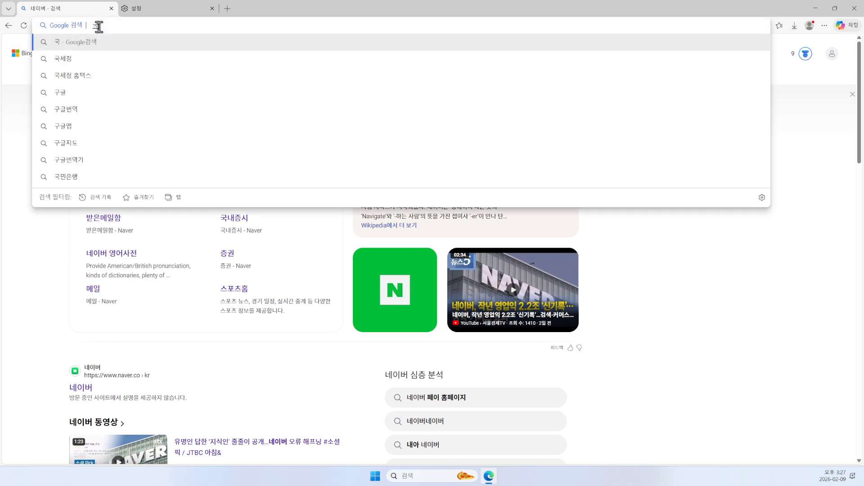
type("리ㅂ중앙박")
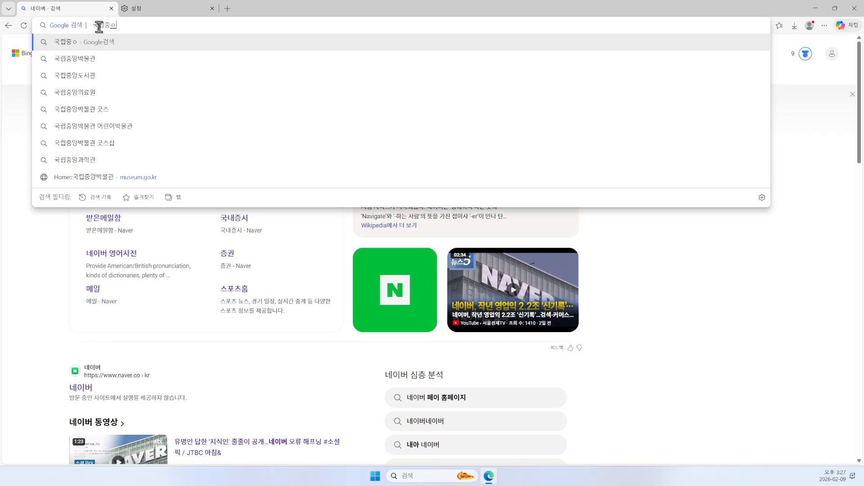
type("ㅜㅁ")
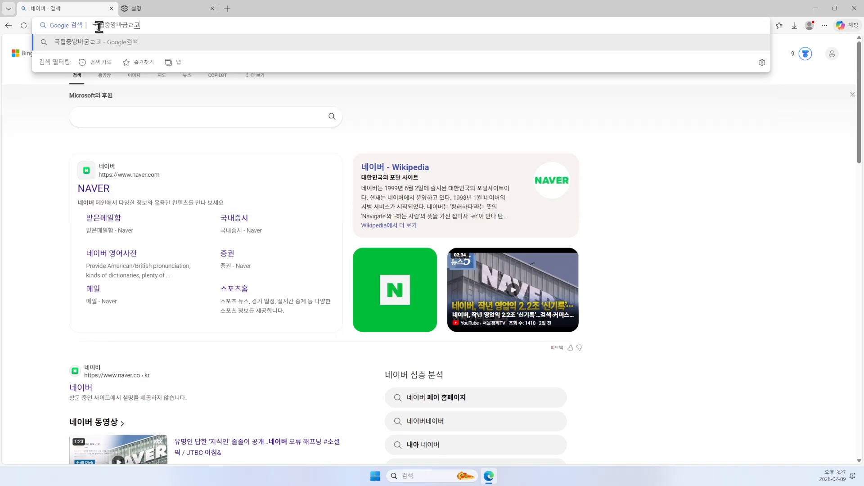
key("BackSpace")
key("BackSpace")
type("ㅁㅜㄹ")
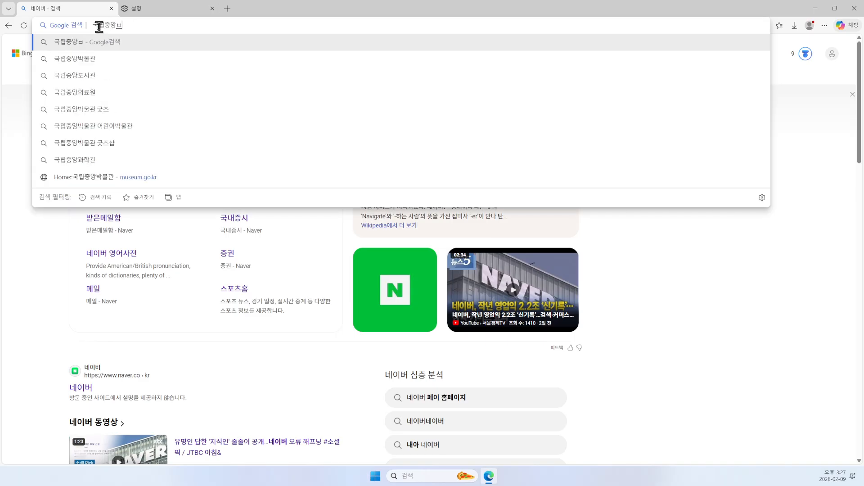
type("ㄱㅘㄴ")
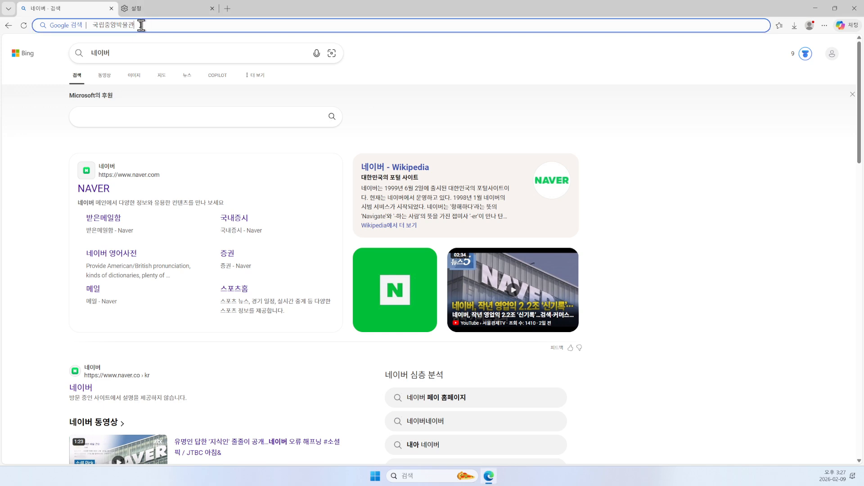
key("Return")
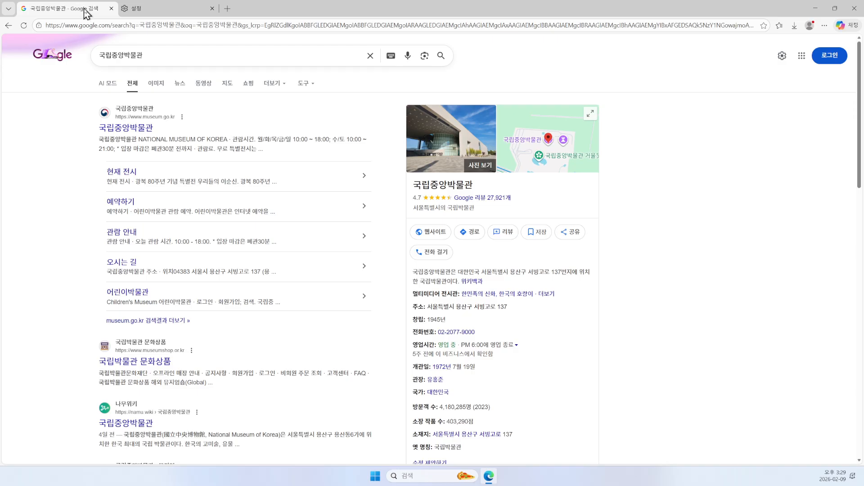
Step: Review the search engine shortcuts in the settings, and return to the 국립중앙박물관 search results
left_click(157, 9)
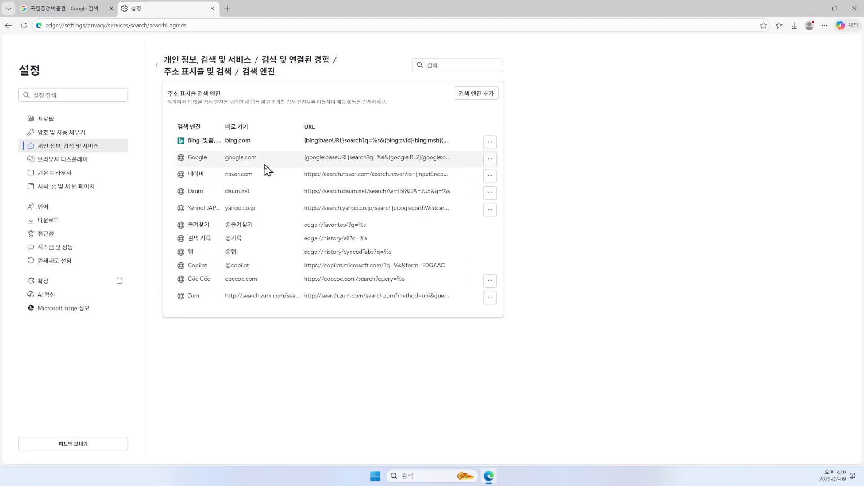
left_click(67, 13)
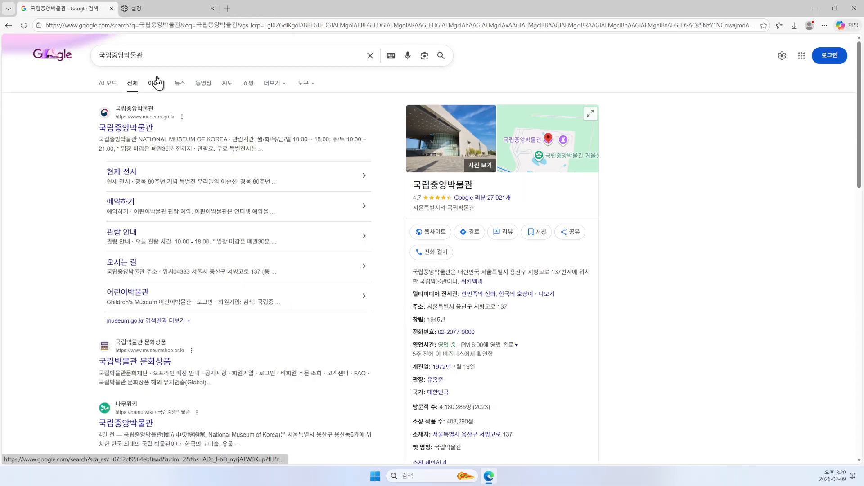
Step: Replace the address with the naver.com shortcut in the address bar and activate 네이버 search mode
left_click(150, 22)
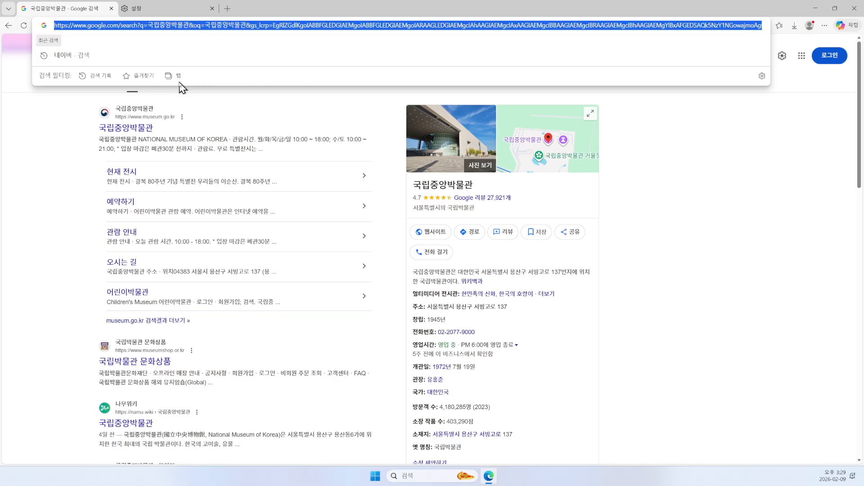
key("BackSpace")
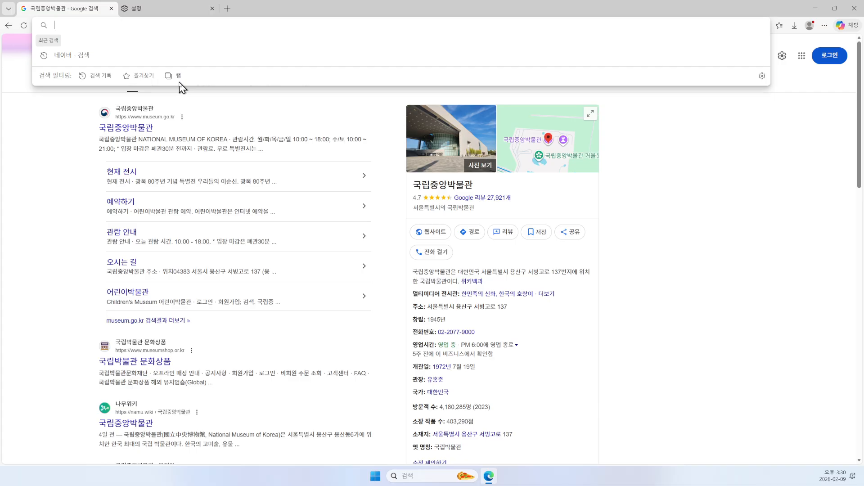
type("naver")
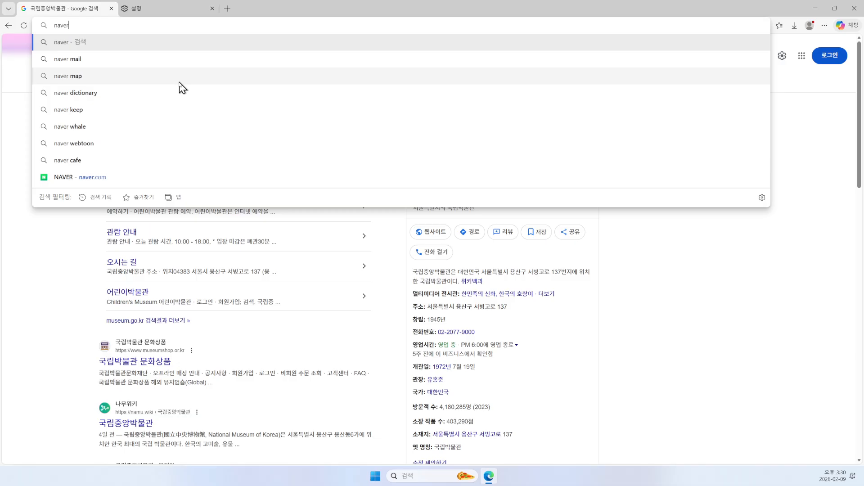
type(".com")
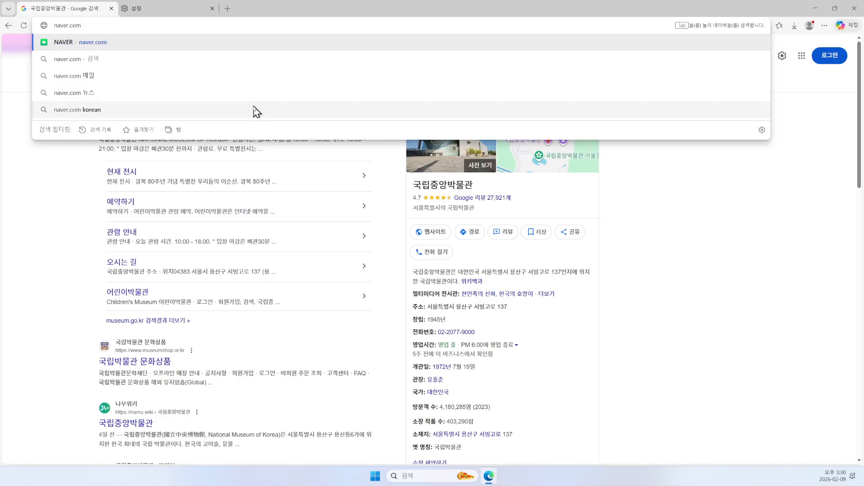
key("Tab")
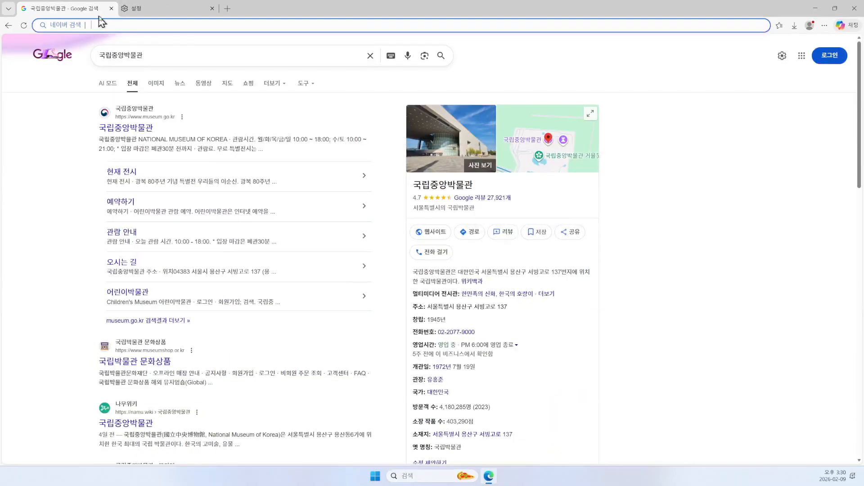
Step: Search 네이버 for 국립중앙박물관 from the address bar
type("국립")
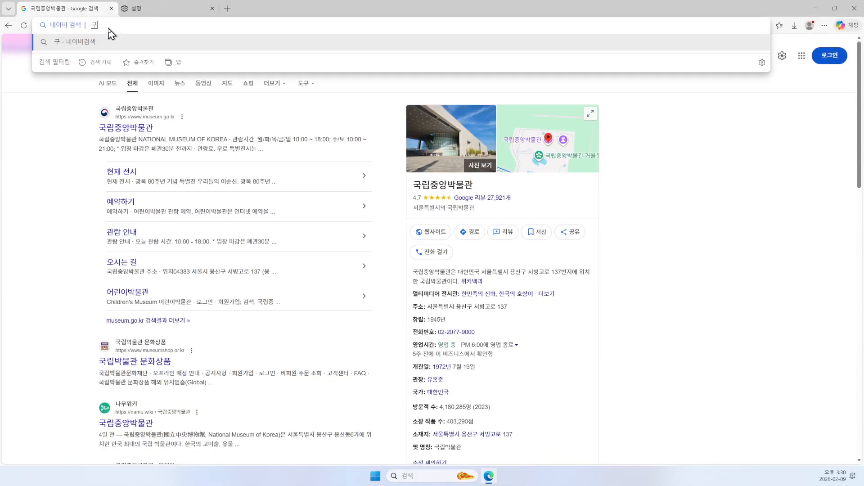
type("중앙박")
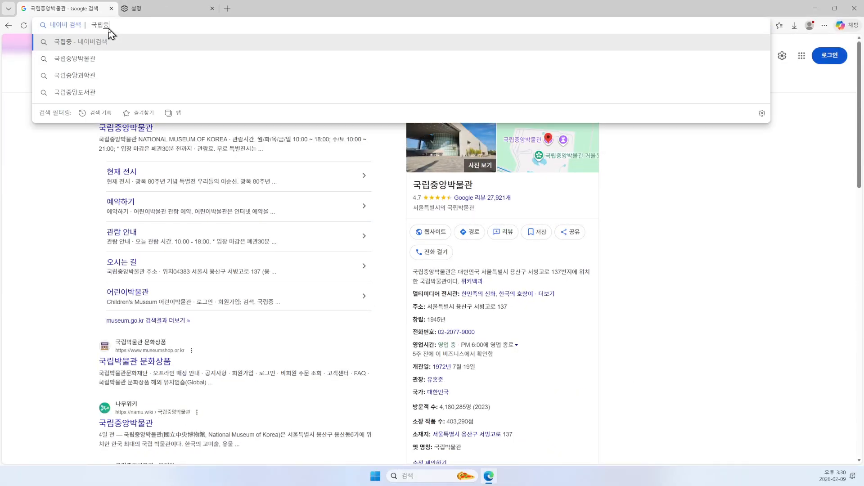
type("물관")
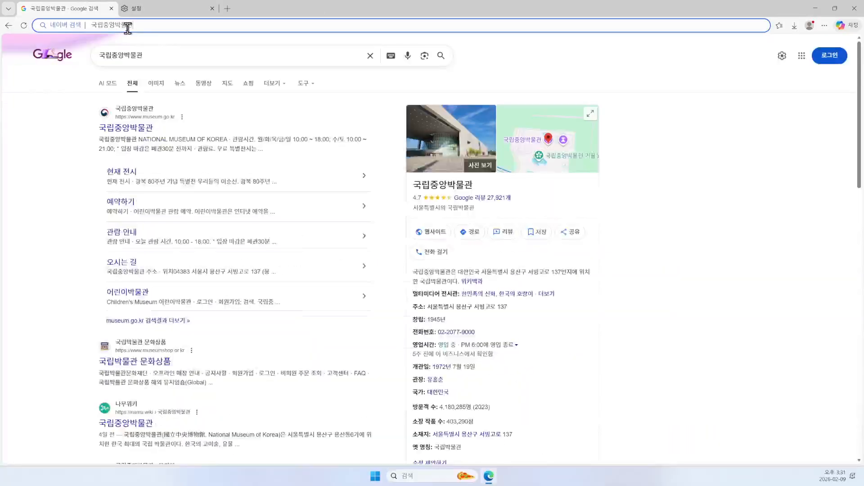
key("Return")
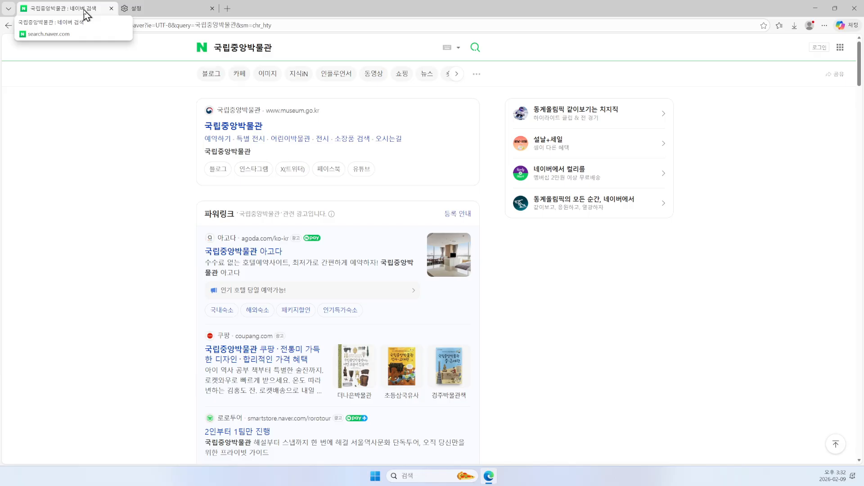
Step: Close the settings tab and the browser window, and reopen Microsoft Edge from the desktop
left_click(212, 9)
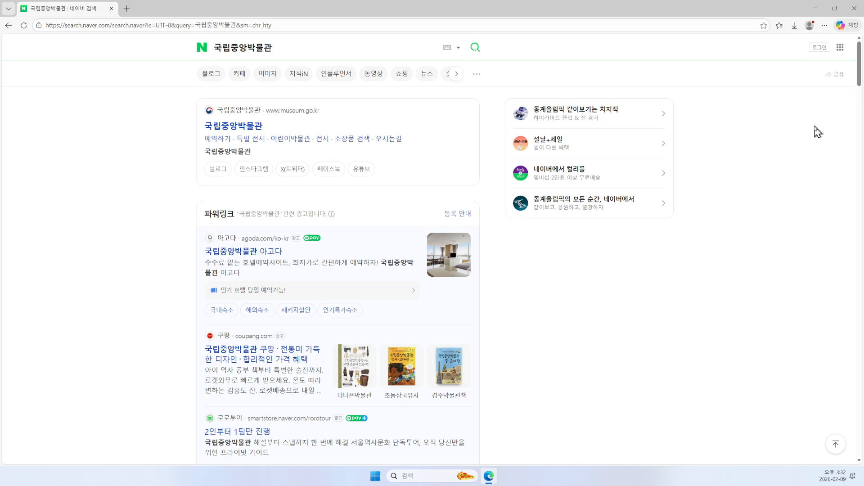
left_click(855, 12)
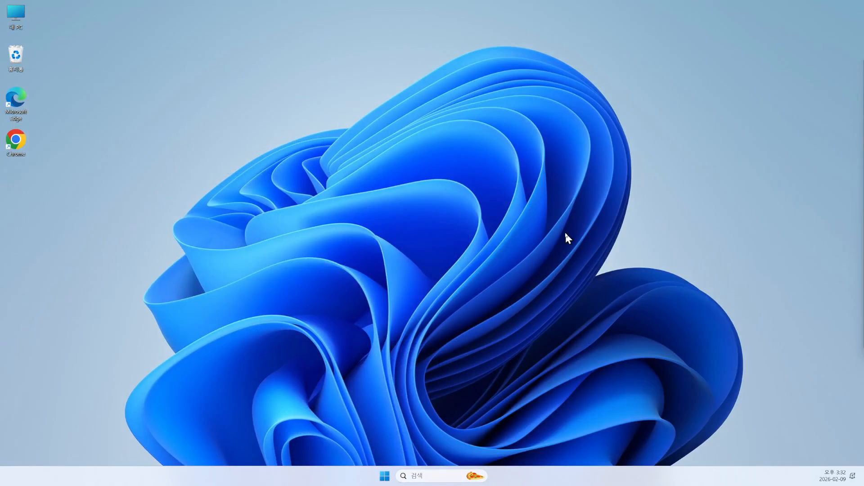
double_click(15, 101)
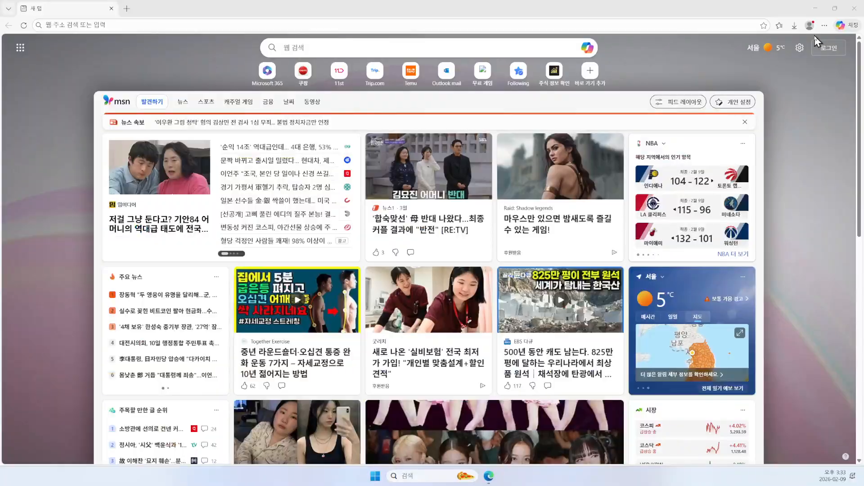
Step: Open the browser settings and go to the 시작, 홈 및 새 탭 페이지 page
left_click(795, 45)
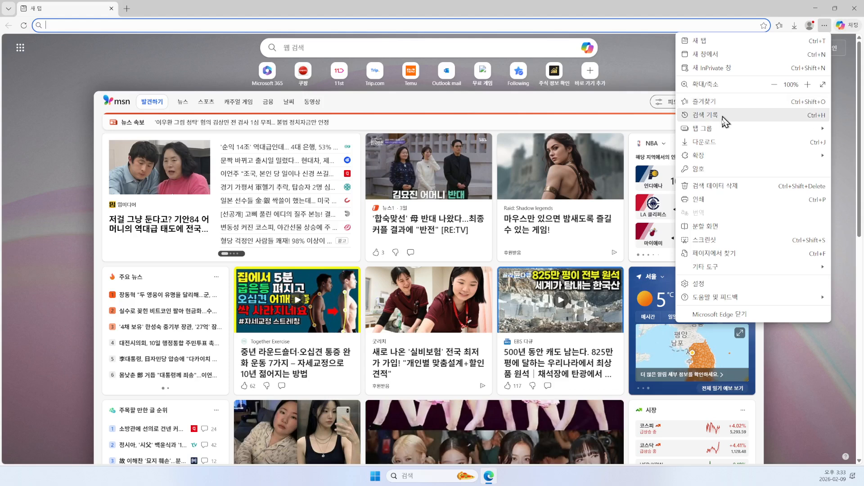
left_click(698, 287)
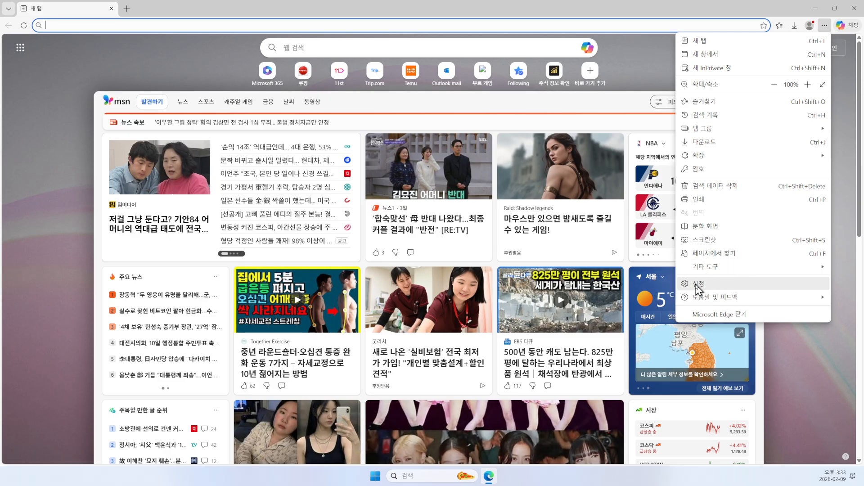
left_click(698, 288)
left_click(698, 287)
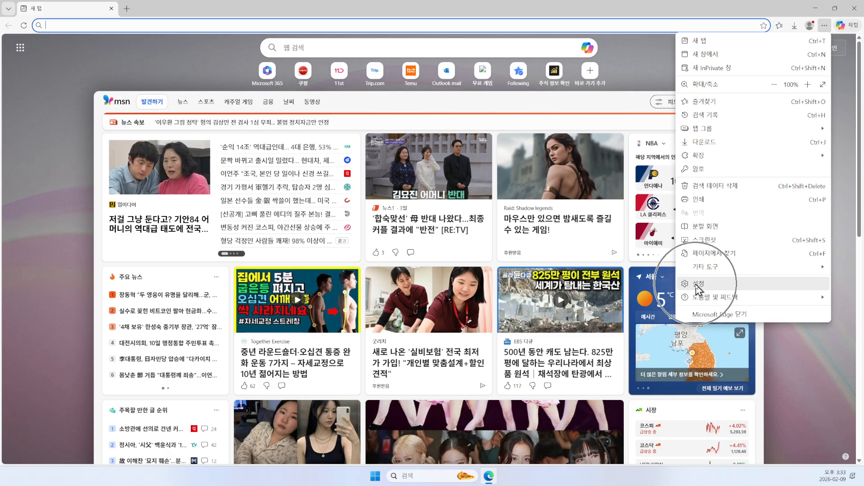
left_click(698, 287)
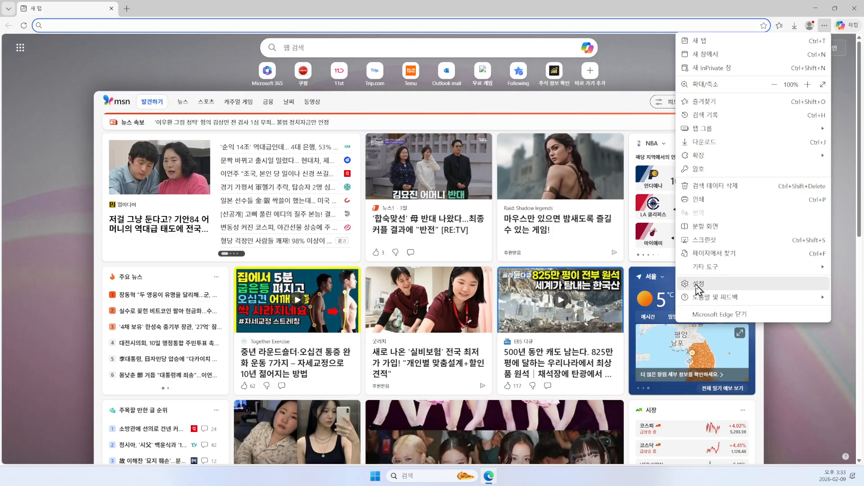
left_click(698, 287)
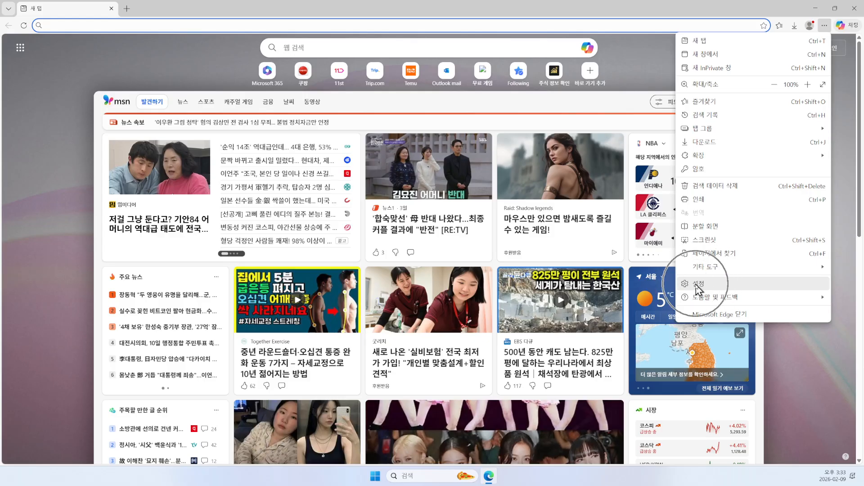
left_click(698, 287)
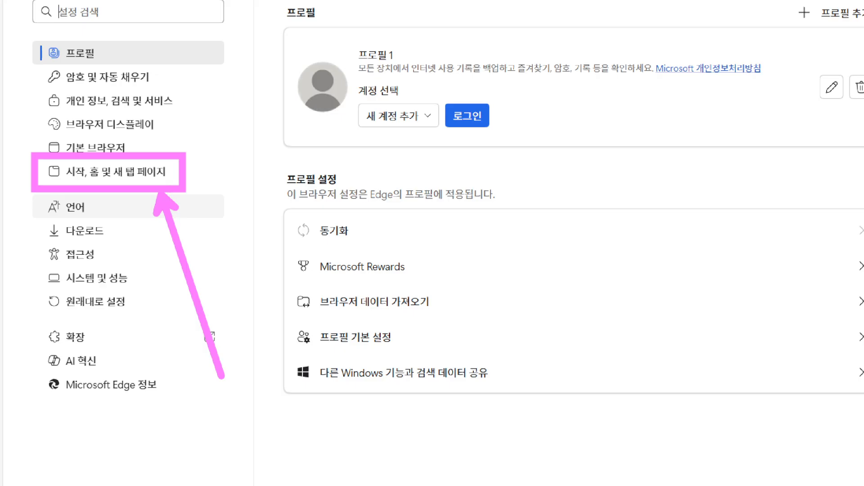
left_click(143, 175)
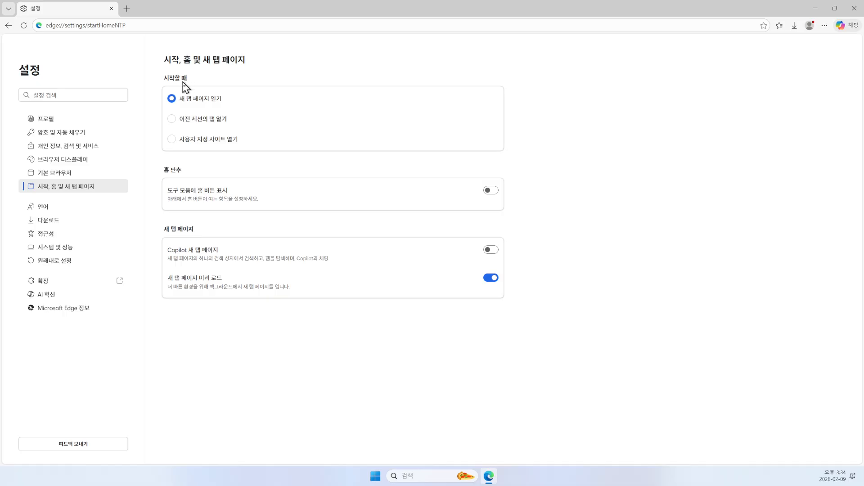
key("ctrl")
key("ctrl")
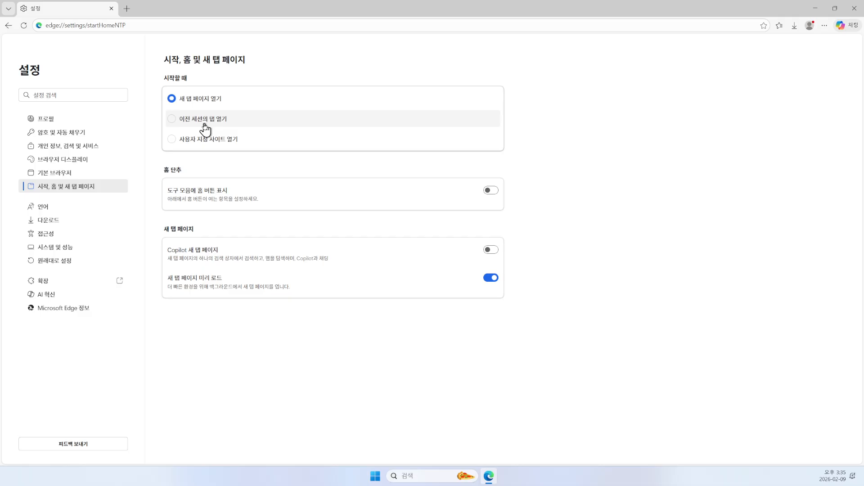
Step: Set the 시작할 때 option to 이전 세션의 탭 열기, and restart Microsoft Edge to test it
left_click(171, 119)
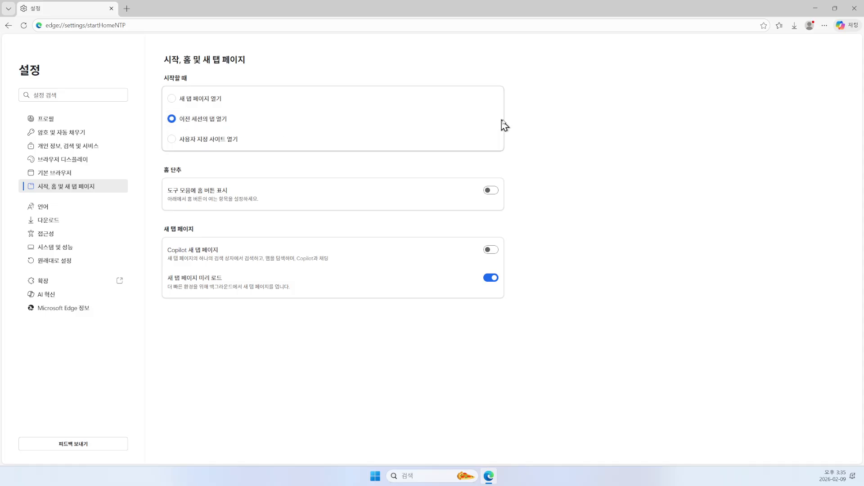
left_click(855, 9)
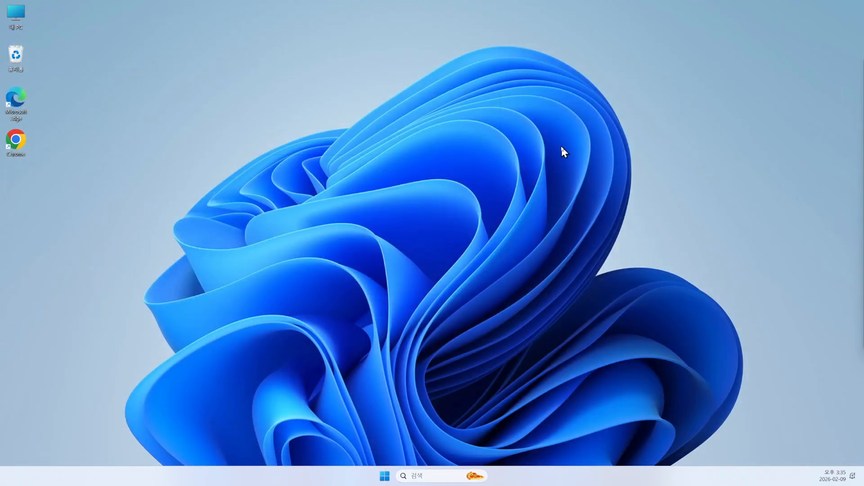
double_click(23, 100)
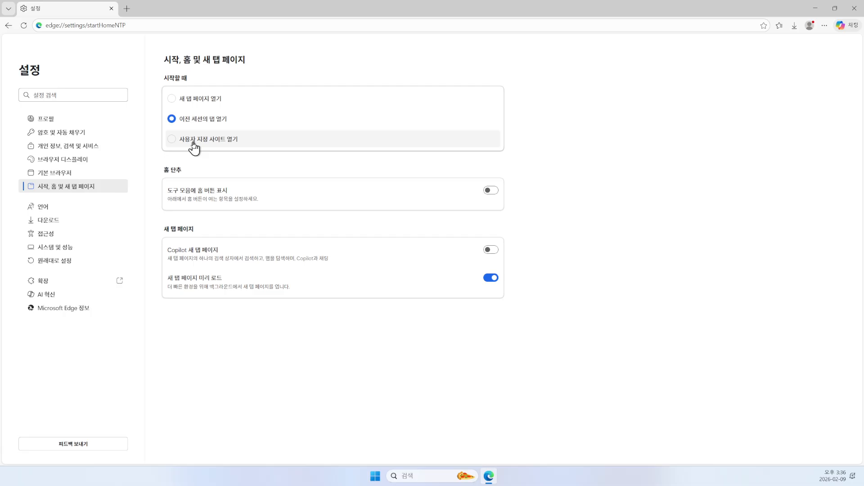
Step: Set the 시작할 때 option to 사용자 지정 사이트 열기
left_click(171, 139)
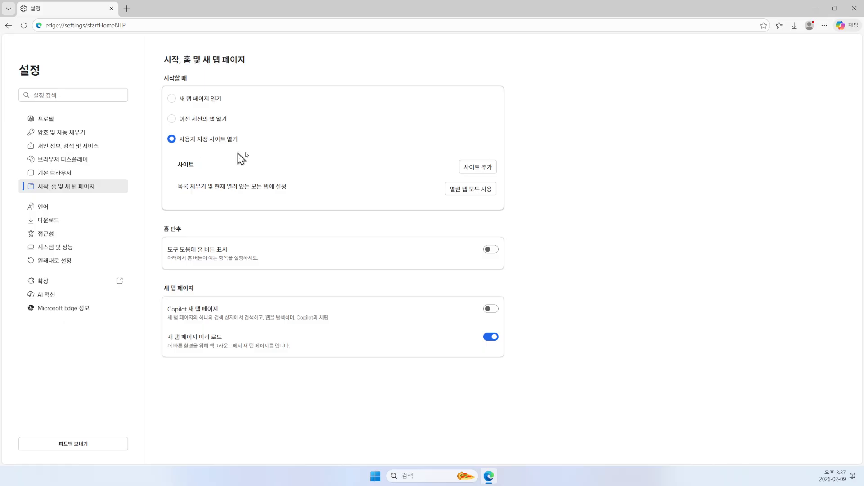
left_click(481, 171)
left_click(481, 171)
left_click_drag(167, 175, 217, 175)
left_click_drag(427, 170, 243, 169)
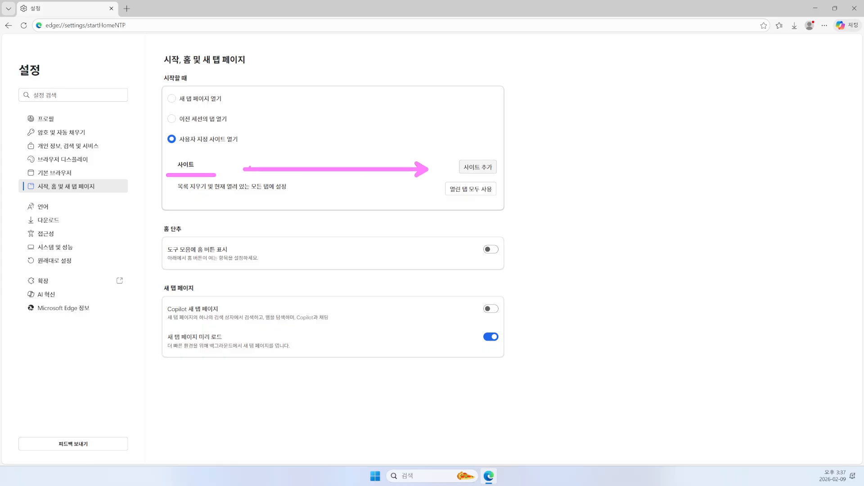
left_click_drag(448, 153, 506, 181)
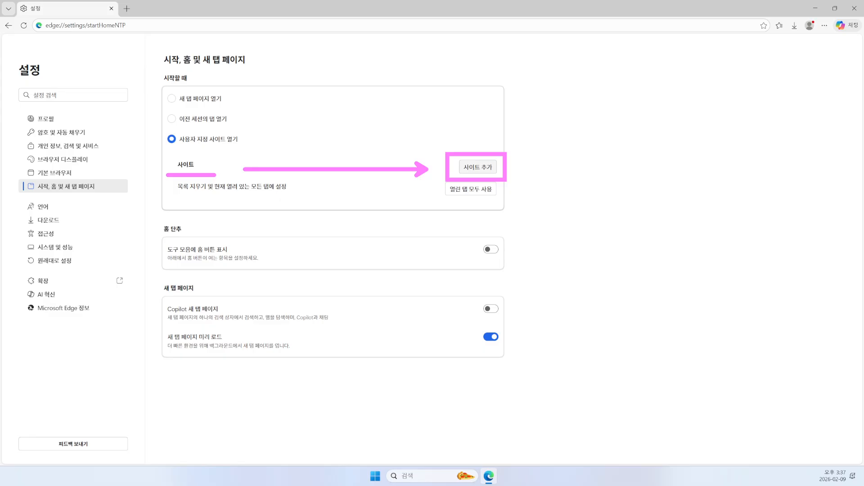
Step: Add google.com to the list of custom sites that open at browser startup
left_click(483, 170)
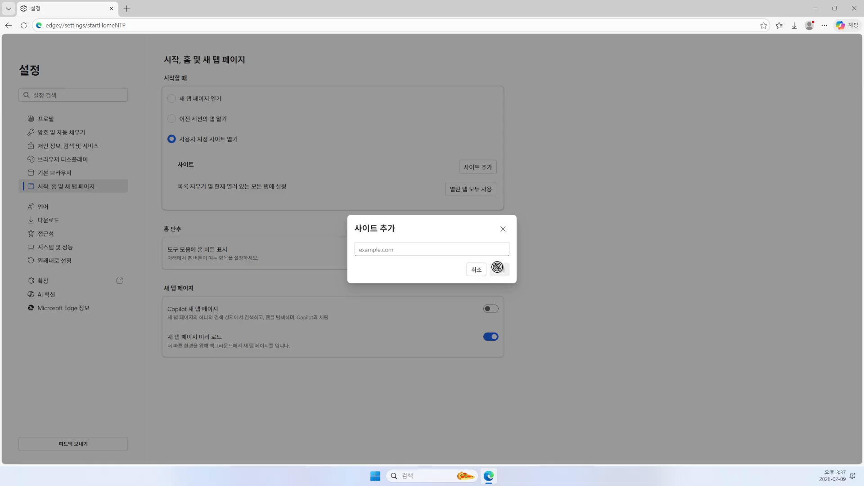
left_click(374, 250)
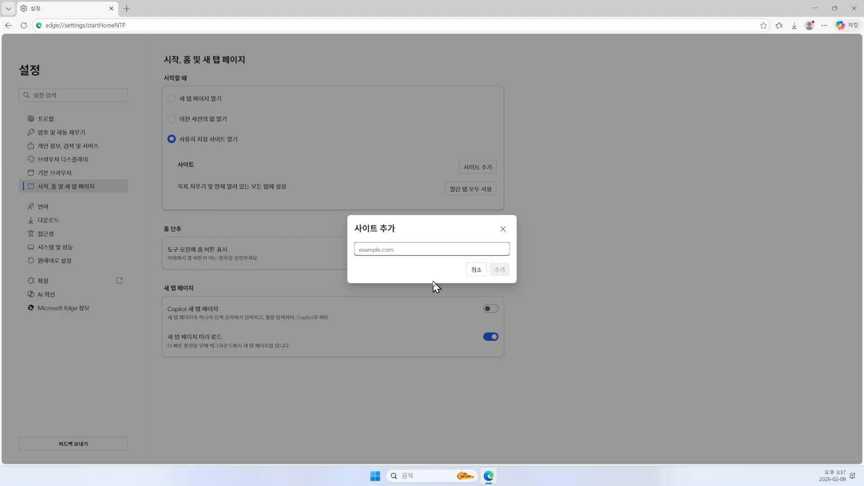
type("goog")
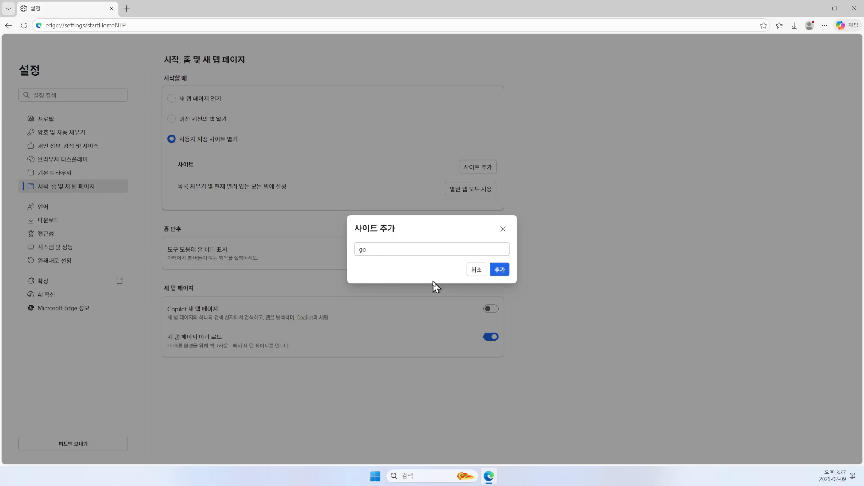
type("le.com")
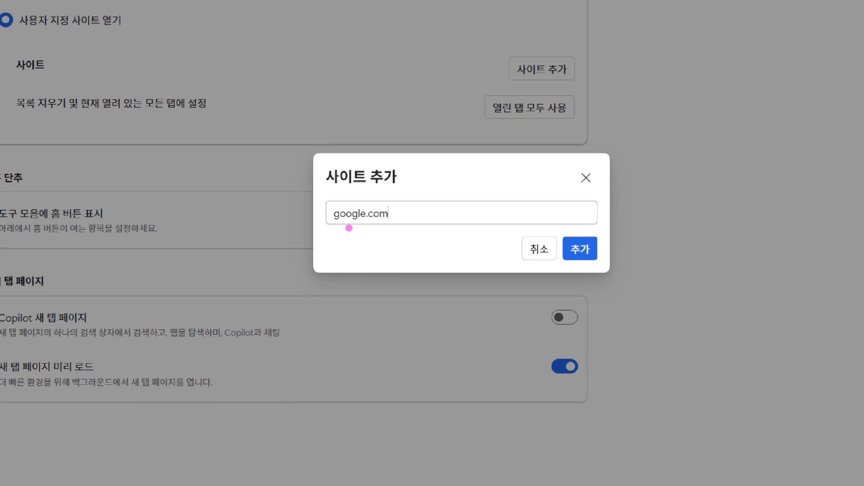
left_click_drag(321, 228, 401, 227)
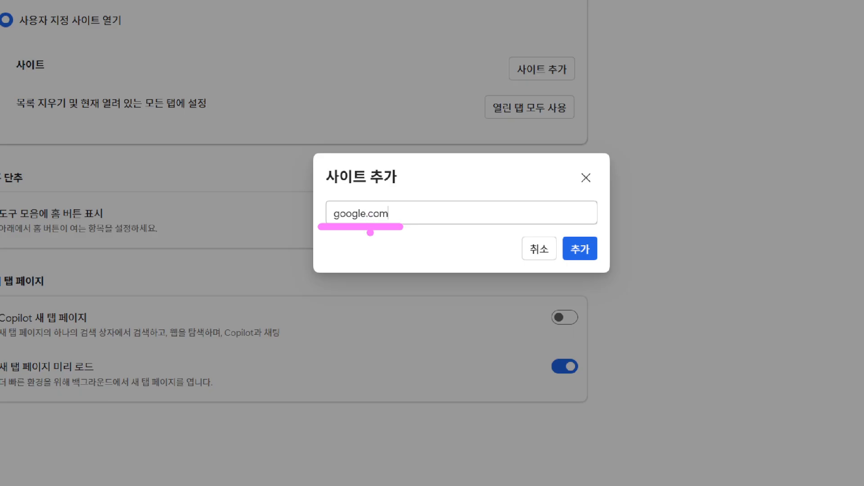
mouse_move(441, 195)
left_mouse_down()
mouse_move(560, 199)
mouse_move(561, 232)
left_mouse_up()
mouse_move(571, 218)
left_mouse_down()
mouse_move(557, 241)
mouse_move(606, 270)
left_mouse_up()
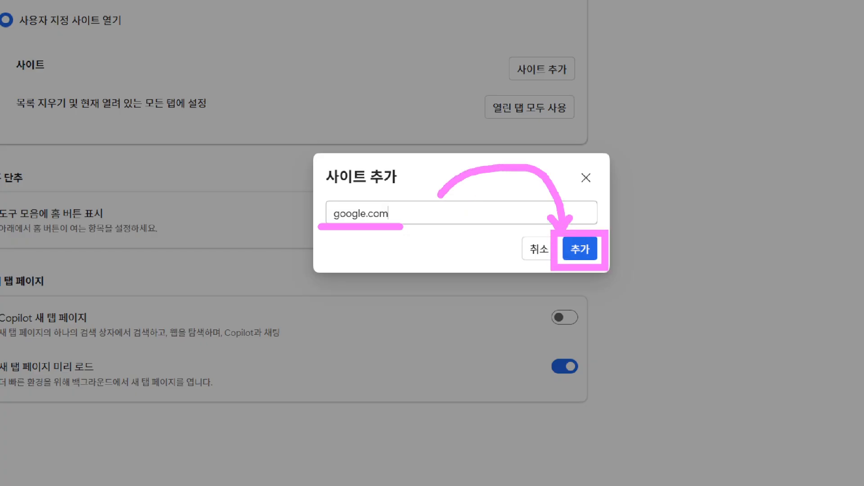
left_click(580, 248)
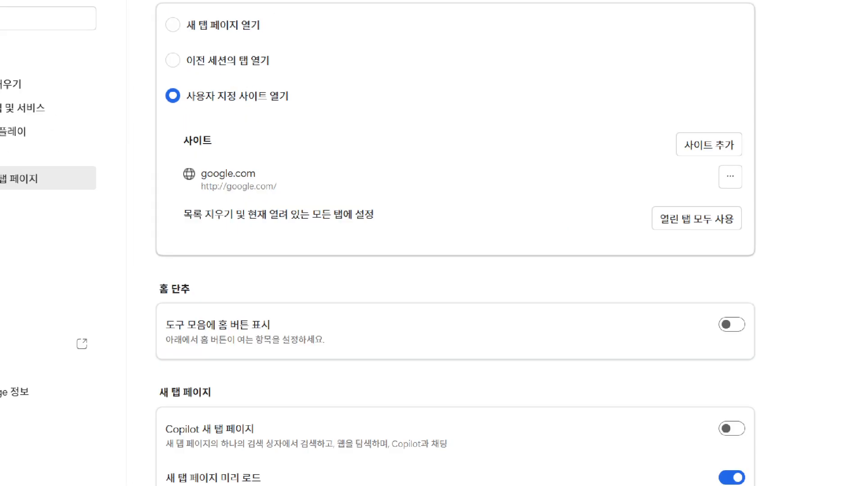
left_click_drag(170, 203, 306, 202)
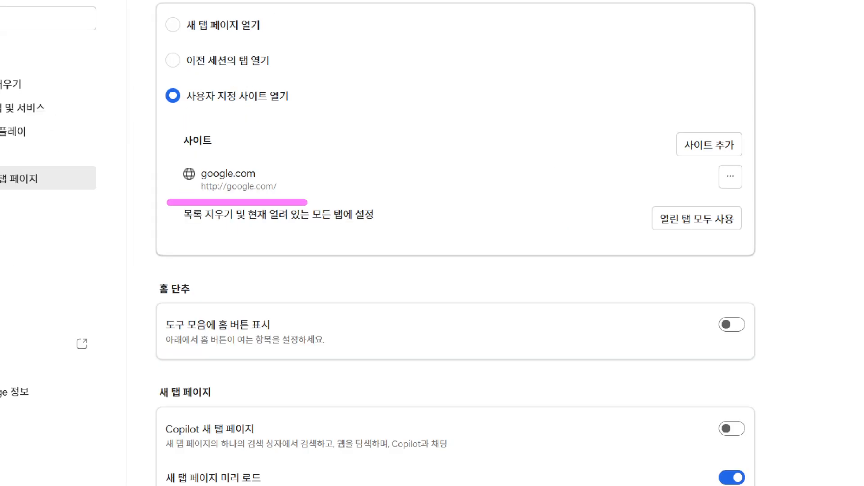
mouse_move(299, 155)
left_mouse_down()
mouse_move(311, 175)
mouse_move(455, 68)
left_mouse_up()
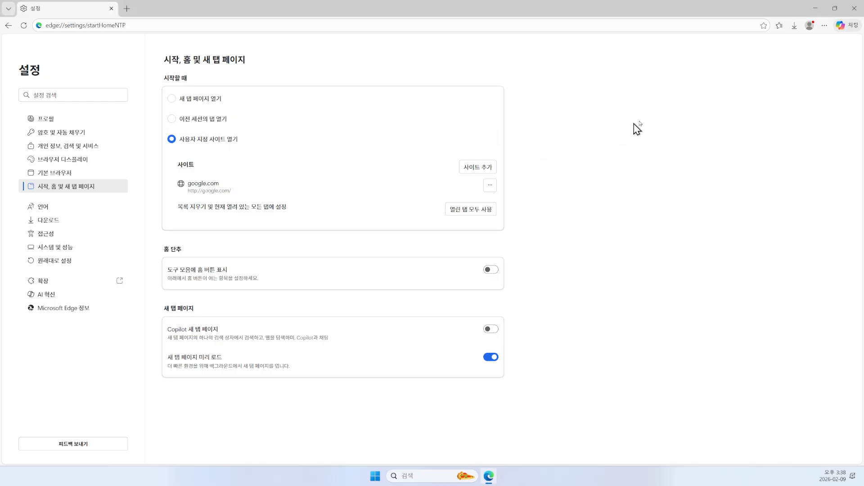
Step: Restart Microsoft Edge to test the startup site, and reopen the 시작, 홈 및 새 탭 페이지 page in the browser settings
left_click(855, 10)
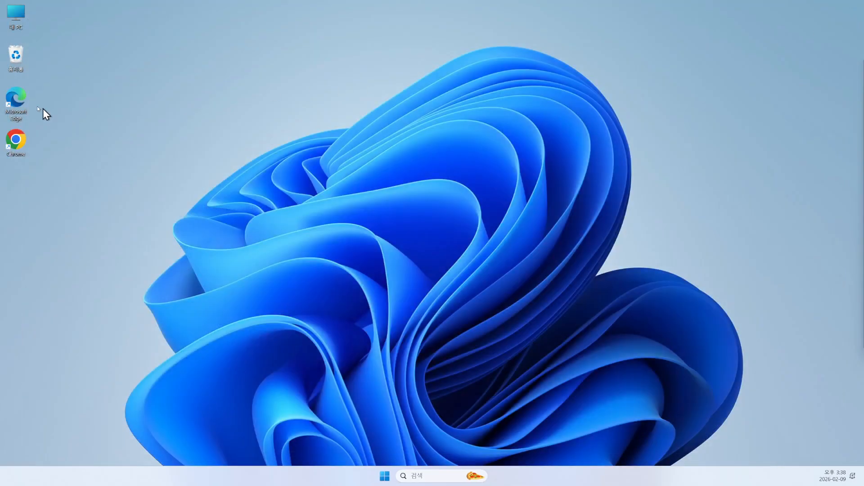
double_click(15, 102)
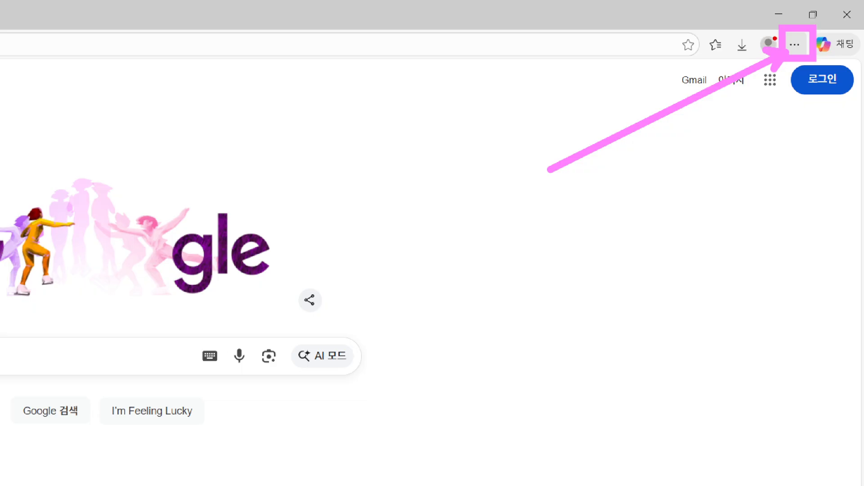
left_click(795, 44)
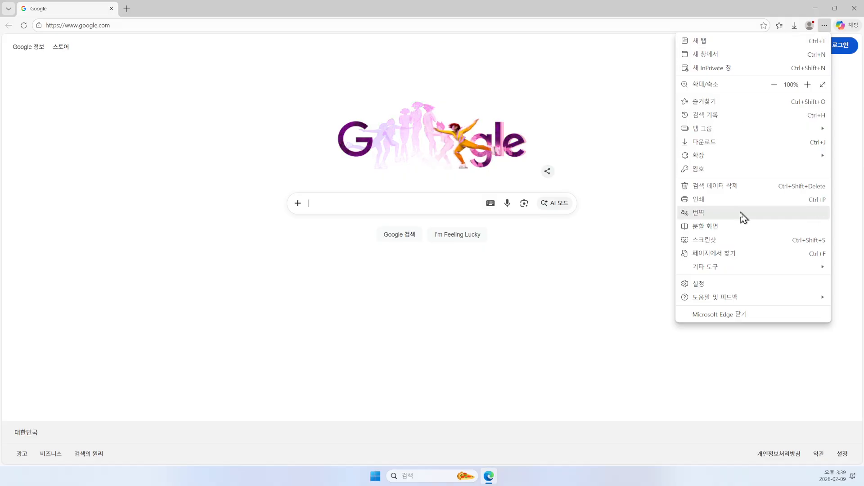
left_click(704, 284)
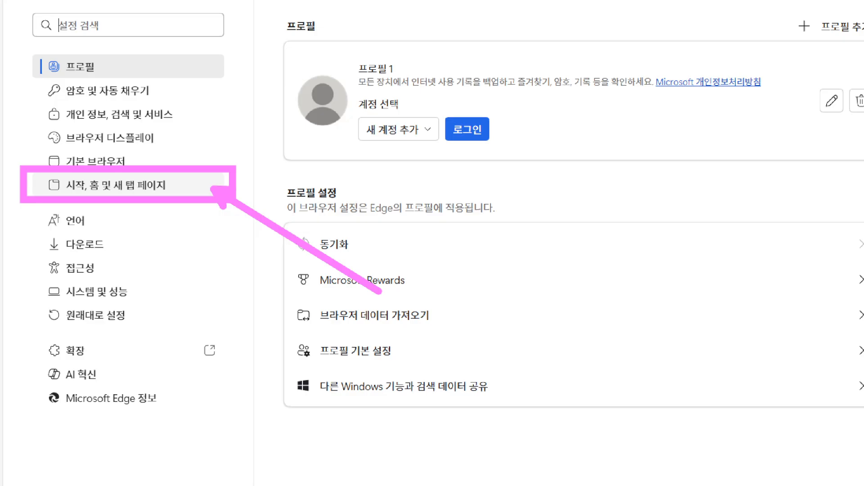
left_click(162, 192)
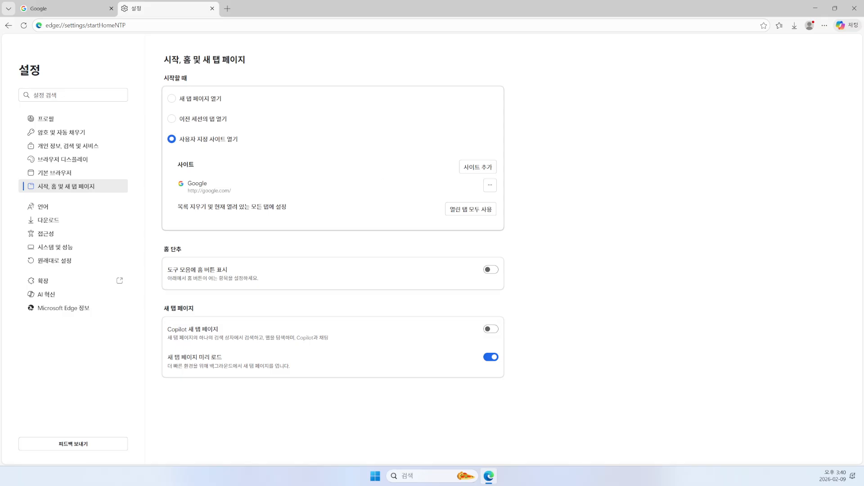
Step: Add naver.com to the list of custom sites that open at browser startup
left_click_drag(173, 177, 231, 175)
left_click_drag(427, 165, 231, 164)
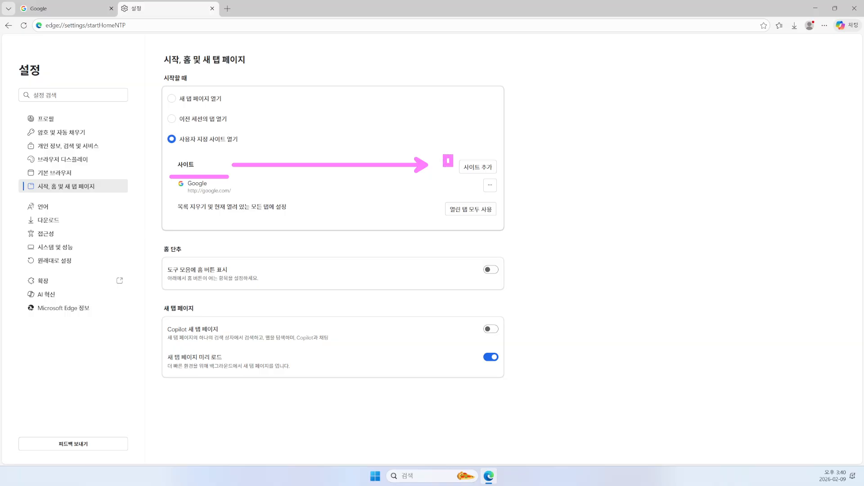
left_click_drag(444, 156, 508, 178)
left_click_drag(484, 151, 492, 141)
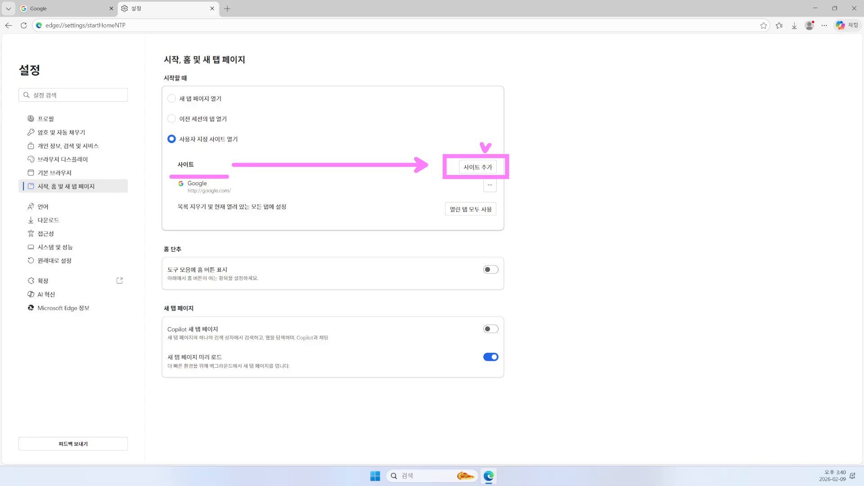
left_click(476, 169)
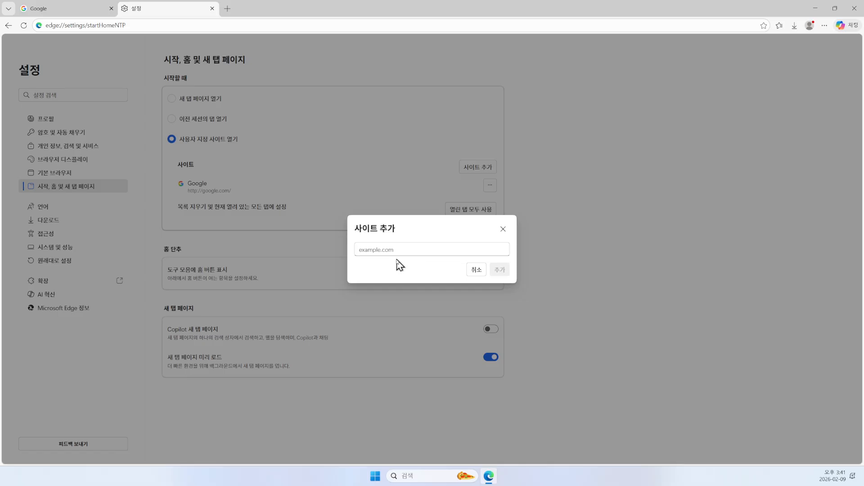
left_click(371, 249)
type("naver.com")
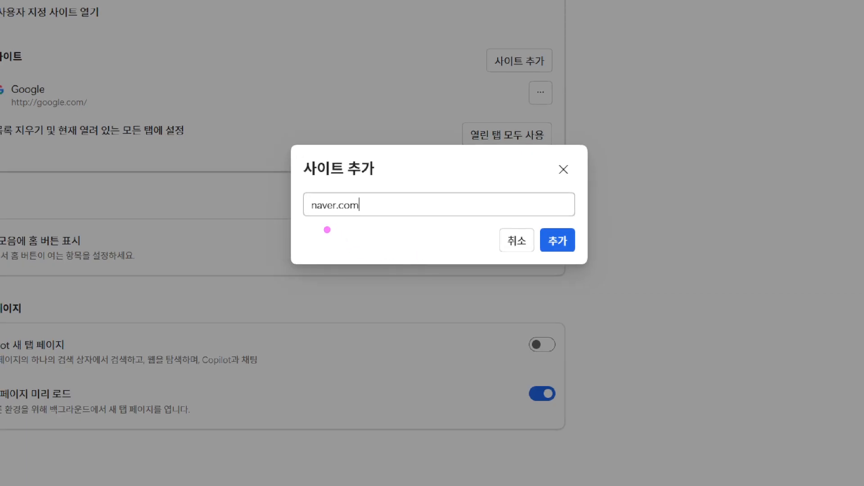
left_click_drag(354, 261, 414, 261)
mouse_move(414, 196)
left_mouse_down()
mouse_move(499, 168)
mouse_move(550, 221)
mouse_move(560, 209)
left_mouse_up()
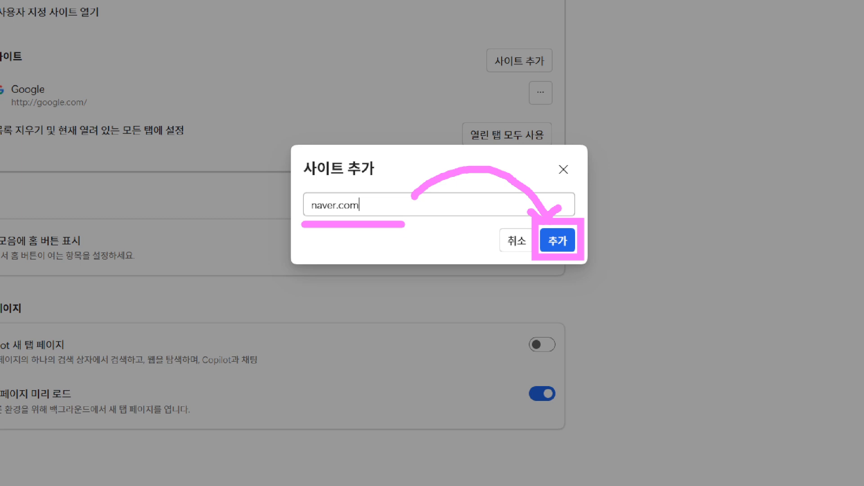
left_click(558, 241)
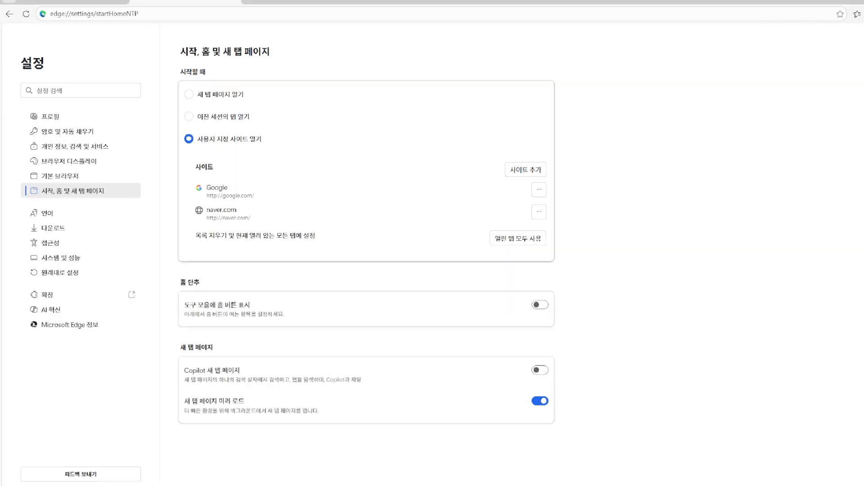
Step: Delete Google from the list of startup sites, and restart Microsoft Edge to test the change
left_click_drag(190, 180, 181, 228)
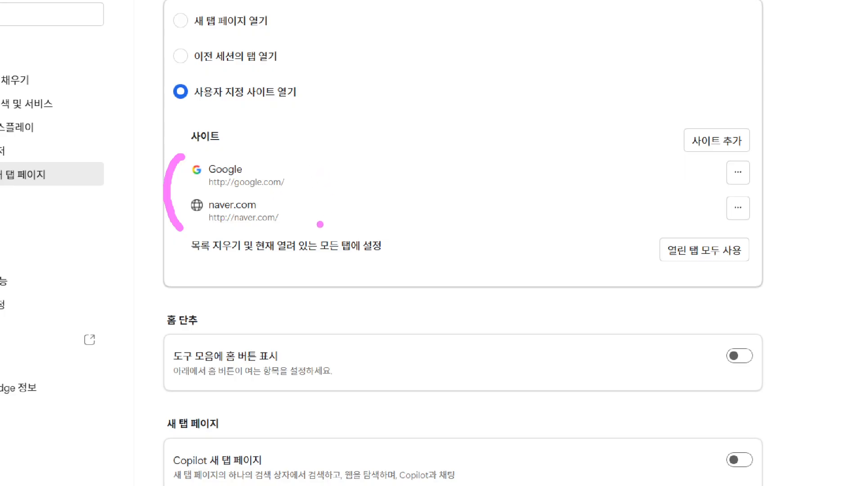
mouse_move(295, 142)
left_mouse_down()
mouse_move(319, 167)
mouse_move(297, 226)
left_mouse_up()
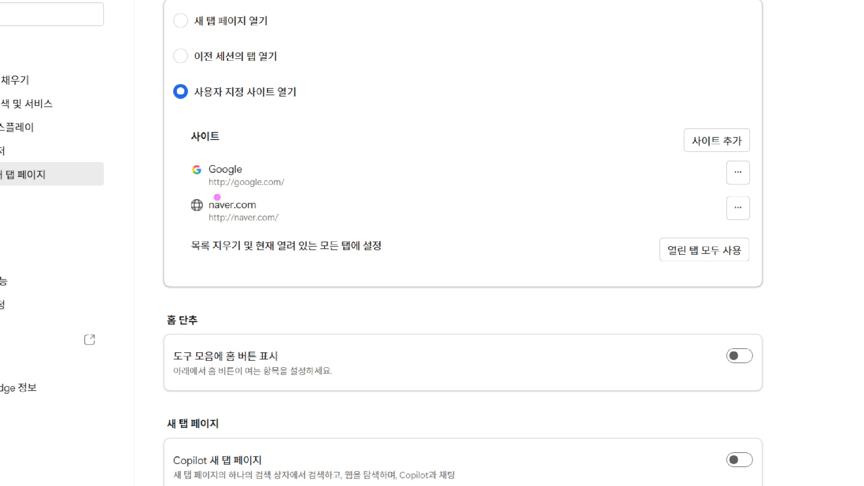
left_click_drag(170, 196, 324, 195)
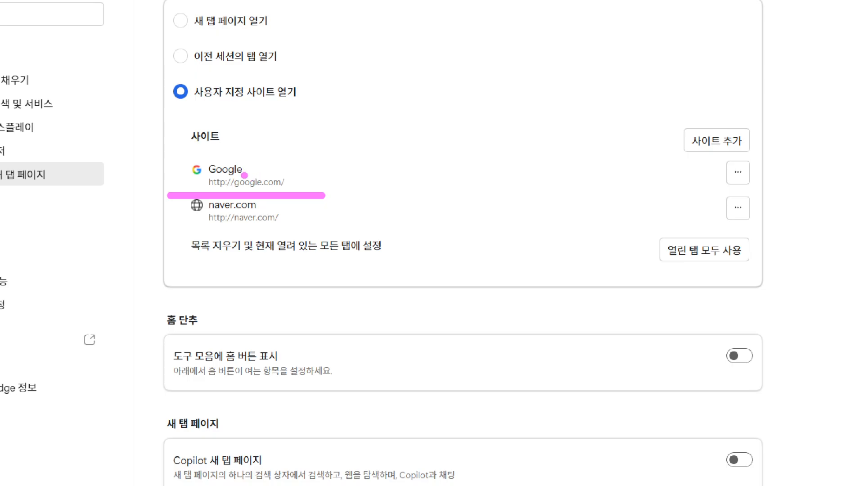
left_click_drag(700, 174, 321, 173)
mouse_move(716, 166)
left_mouse_down()
mouse_move(726, 153)
mouse_move(720, 194)
mouse_move(752, 197)
left_mouse_up()
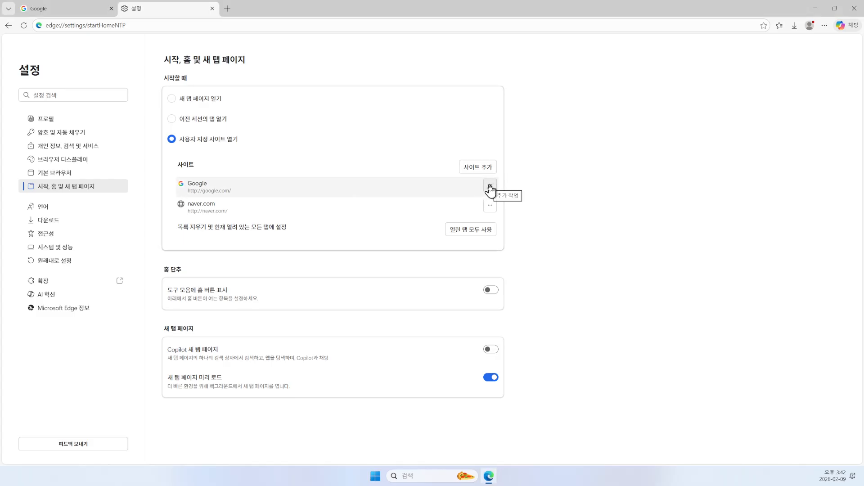
left_click(489, 186)
left_click(519, 201)
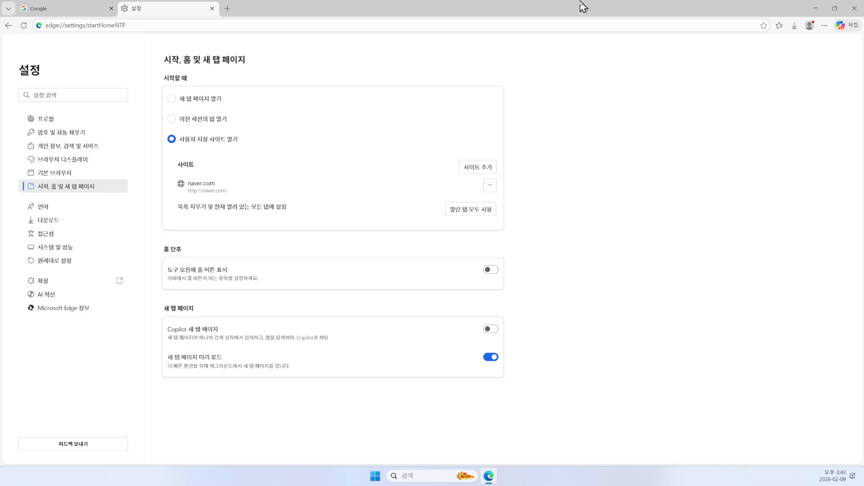
left_click(856, 13)
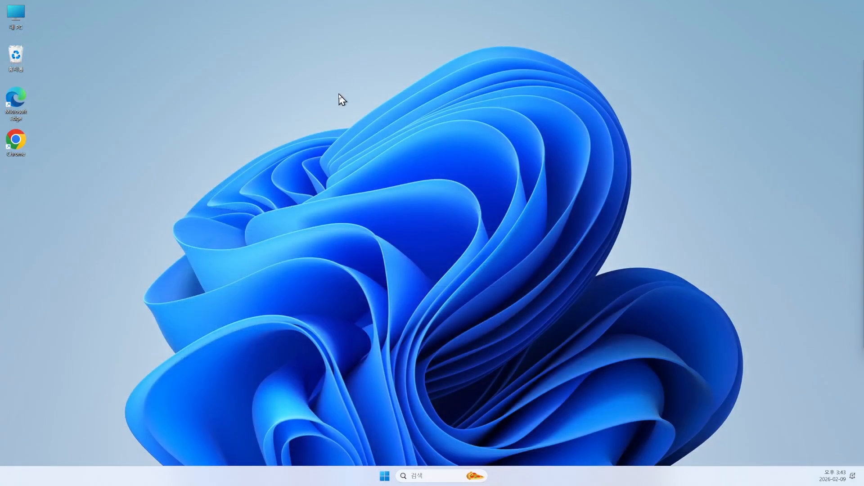
double_click(19, 98)
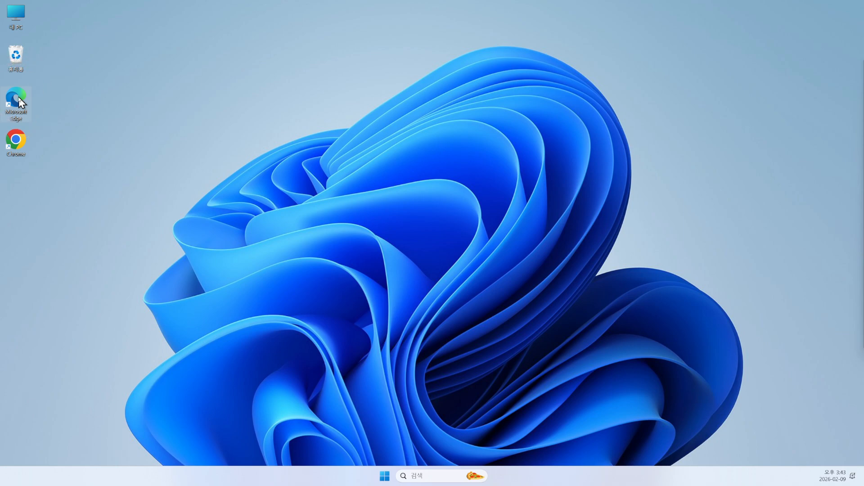
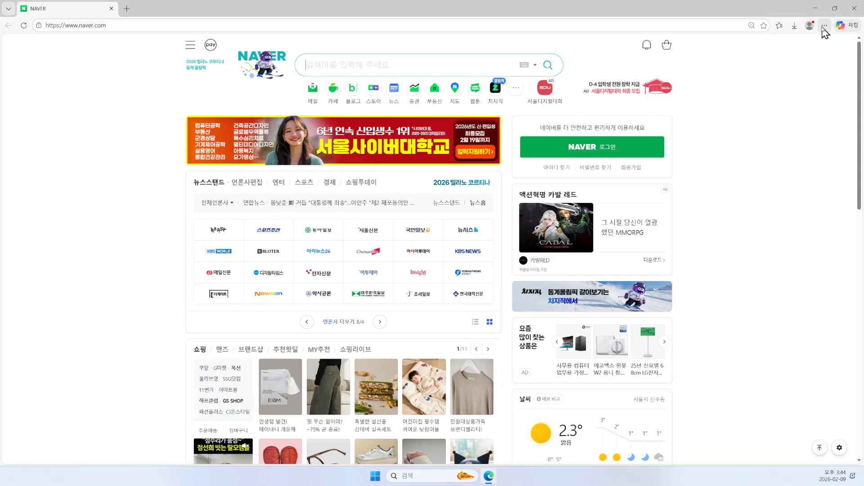
Step: Open the browser settings from the NAVER page and go to 시작, 홈 및 새 탭 페이지
left_click(795, 44)
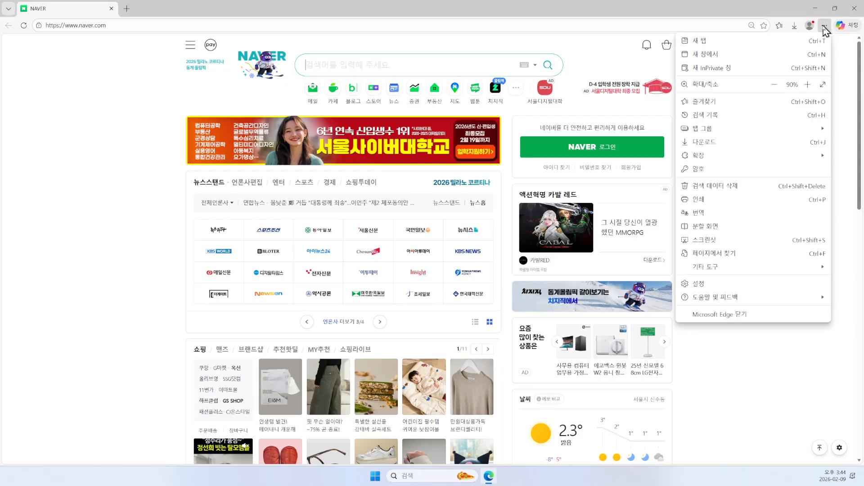
mouse_move(769, 134)
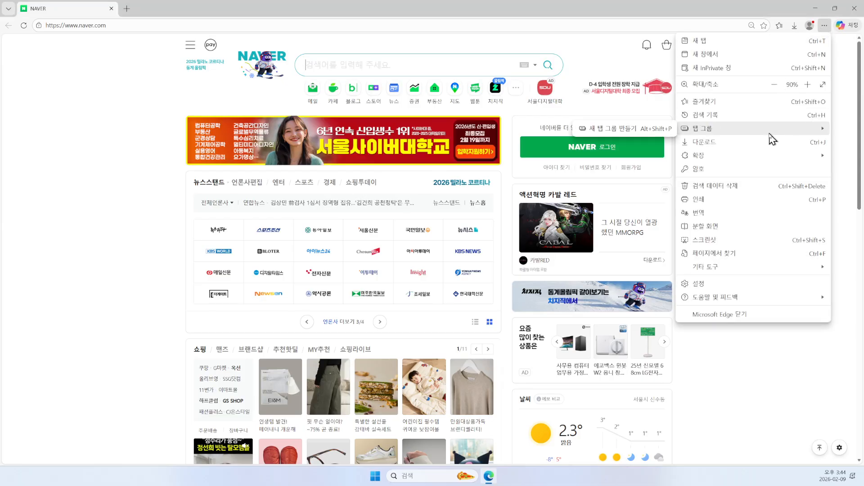
left_click(712, 284)
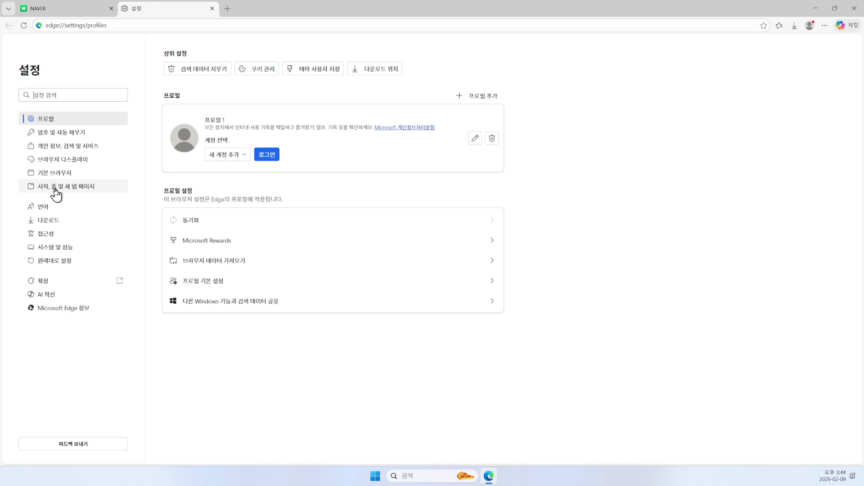
key("ctrl")
key("ctrl")
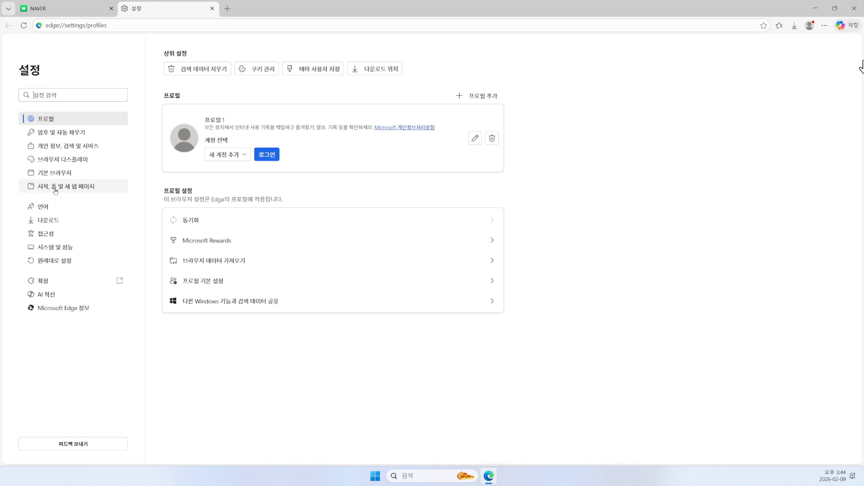
left_click_drag(14, 174, 127, 191)
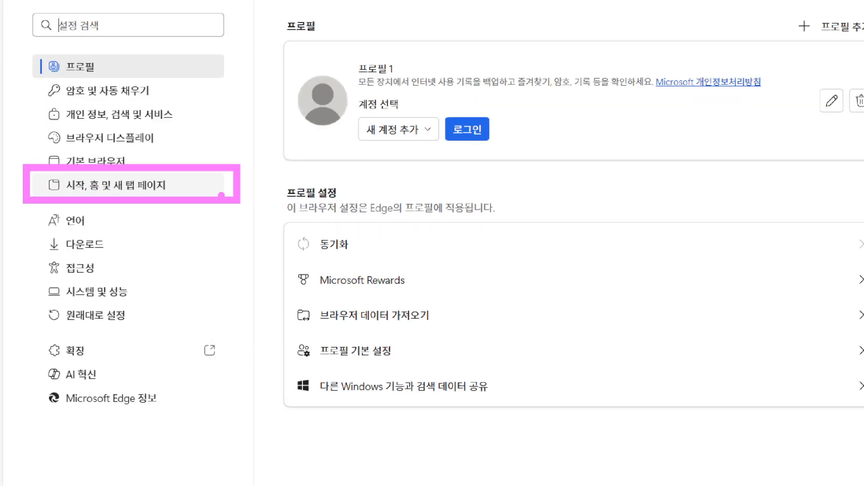
mouse_move(221, 195)
left_mouse_down()
mouse_move(386, 329)
mouse_move(382, 322)
left_mouse_up()
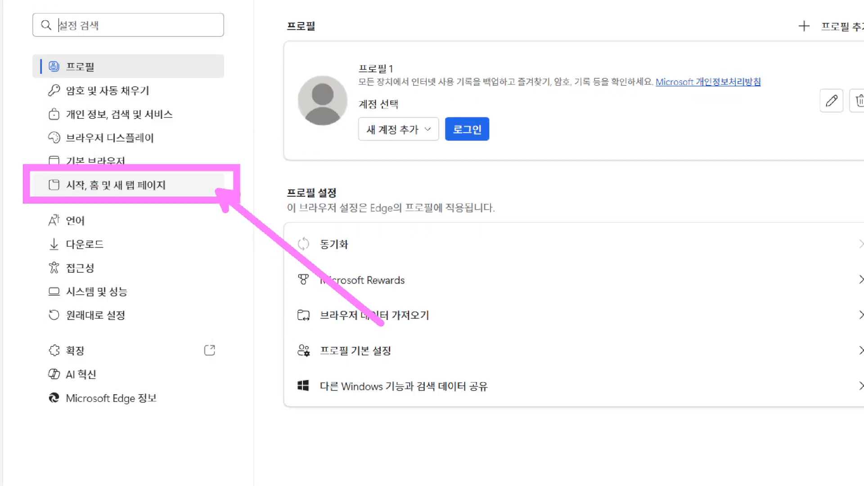
left_click(143, 193)
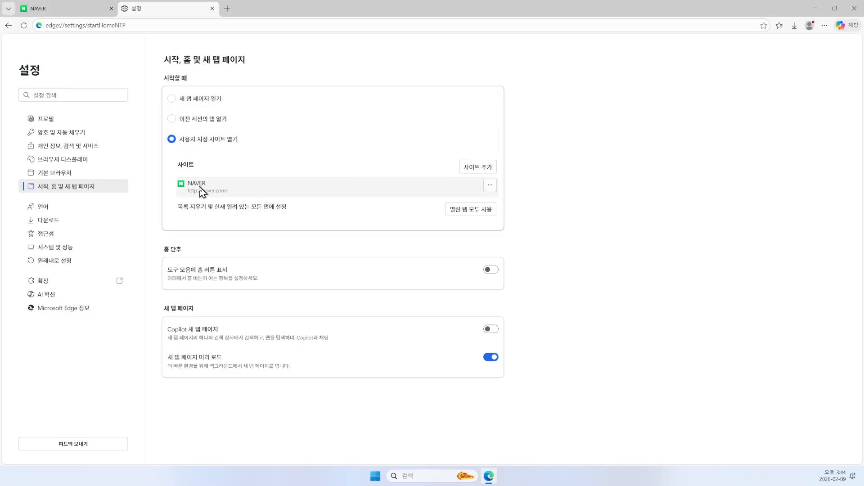
Step: Delete NAVER from the list of startup sites, and set the 시작할 때 option to 새 탭 페이지 열기
left_click(490, 188)
left_click_drag(167, 202, 247, 201)
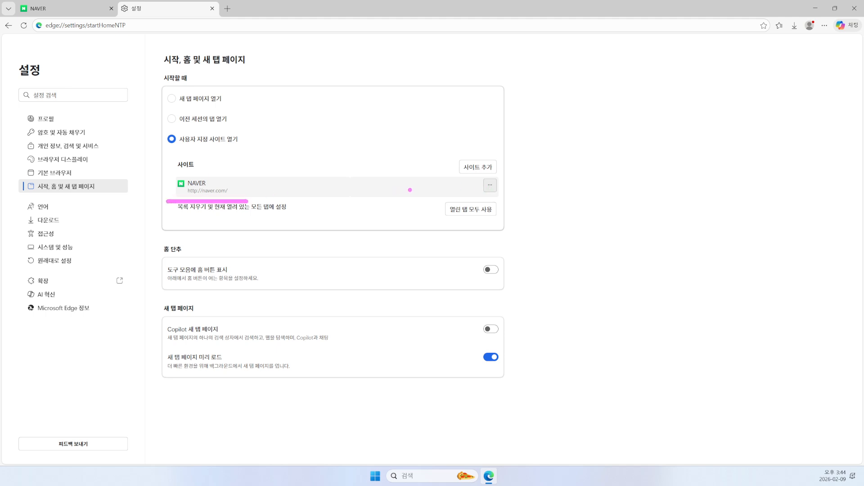
left_click_drag(440, 187, 247, 186)
left_click_drag(472, 172, 507, 200)
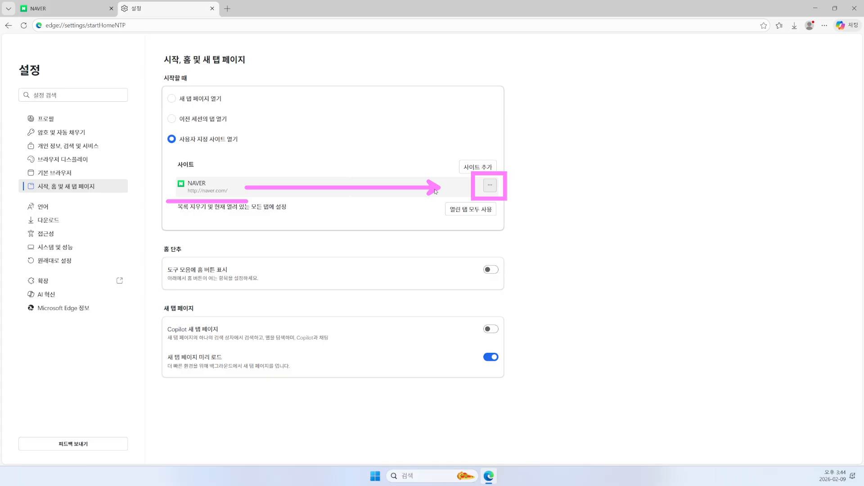
left_click(491, 186)
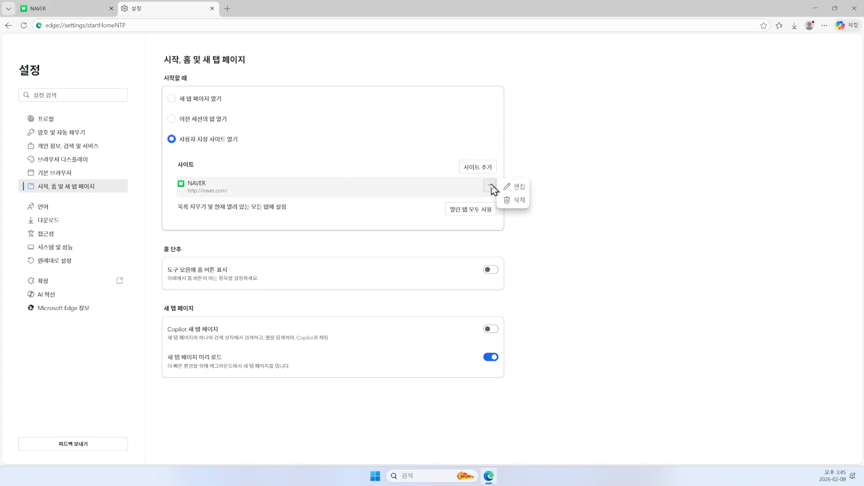
left_click(519, 203)
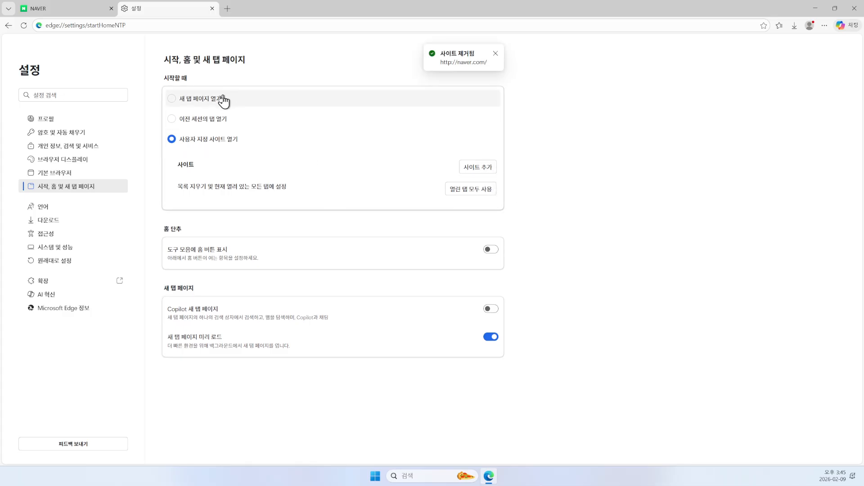
left_click(172, 99)
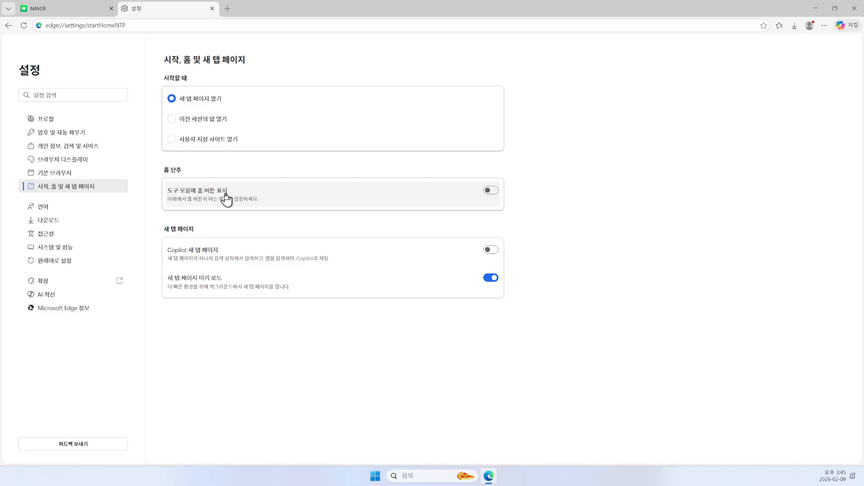
Step: Turn on 도구 모음에 홈 버튼 표시 so the home button shows beside the address bar
left_click(490, 193)
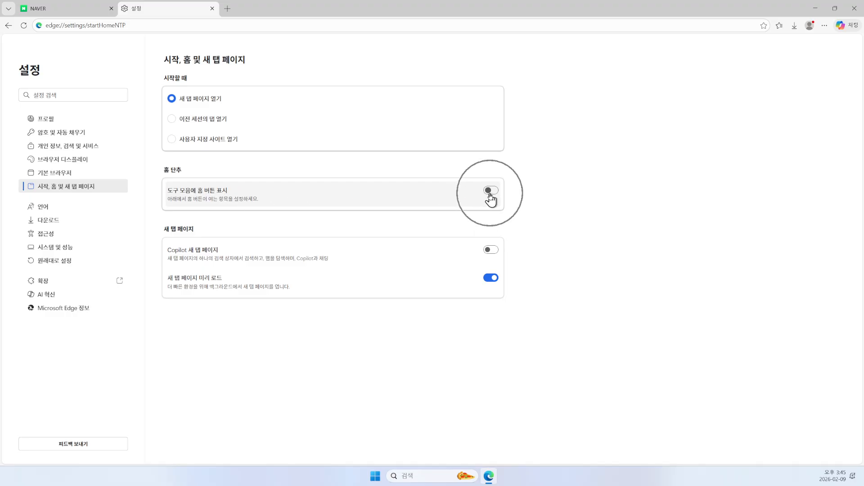
left_click(490, 193)
key("ctrl")
key("ctrl")
key("ctrl")
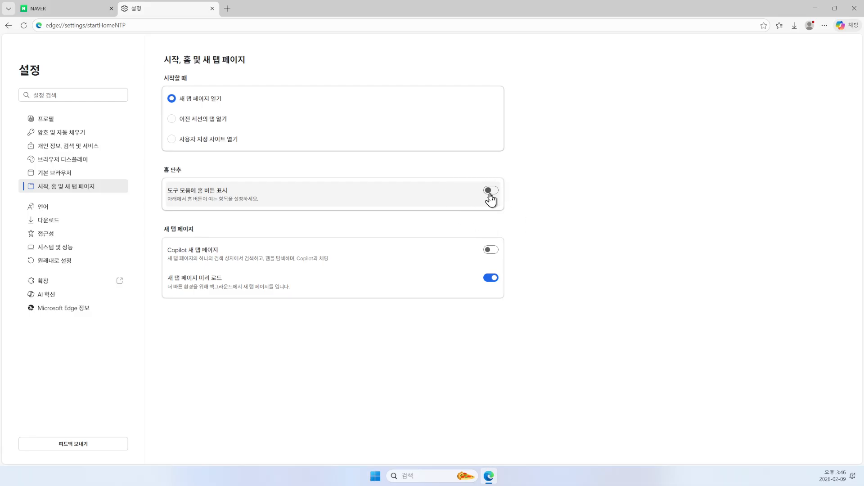
left_click(212, 195)
left_click(491, 191)
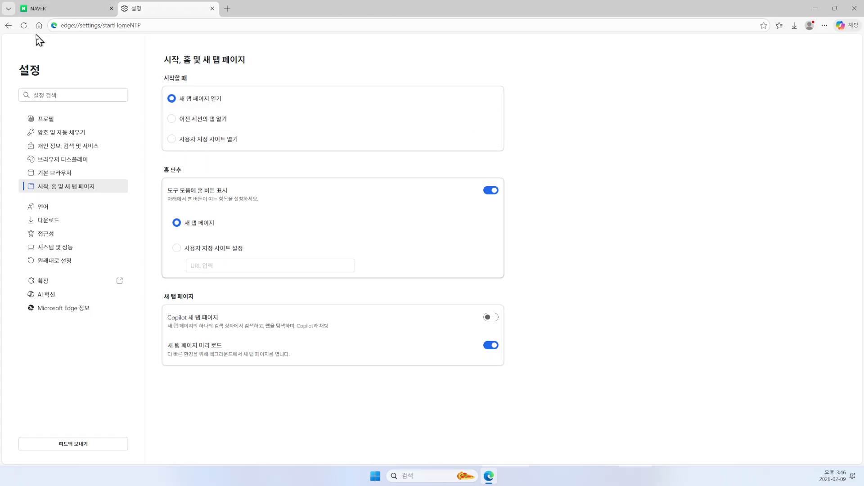
left_click_drag(4, 37, 55, 33)
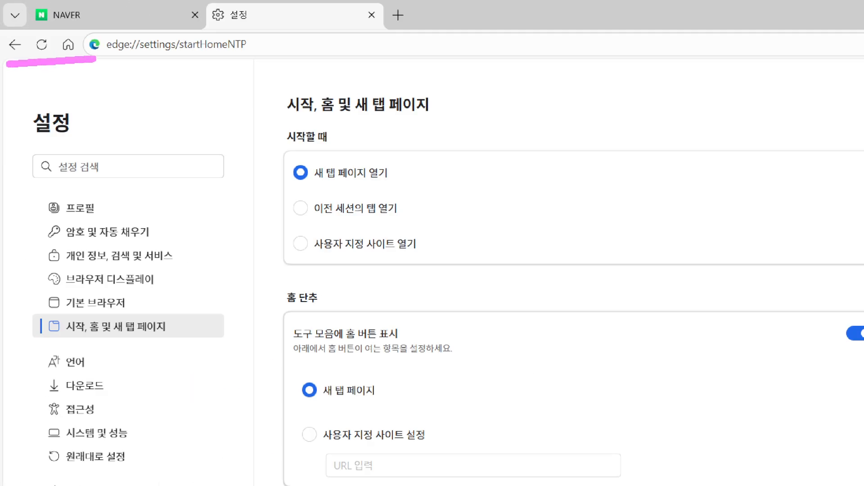
left_click_drag(92, 59, 90, 64)
mouse_move(50, 22)
left_mouse_down()
mouse_move(90, 64)
mouse_move(194, 227)
left_mouse_up()
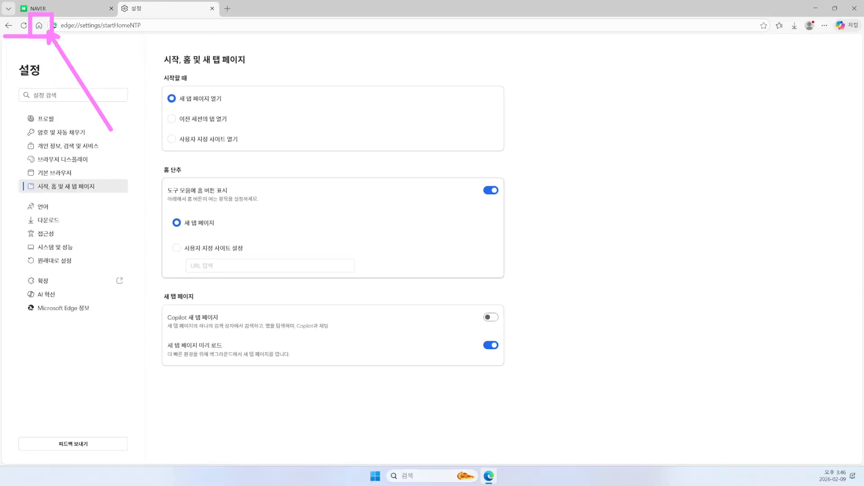
left_click_drag(468, 176, 507, 205)
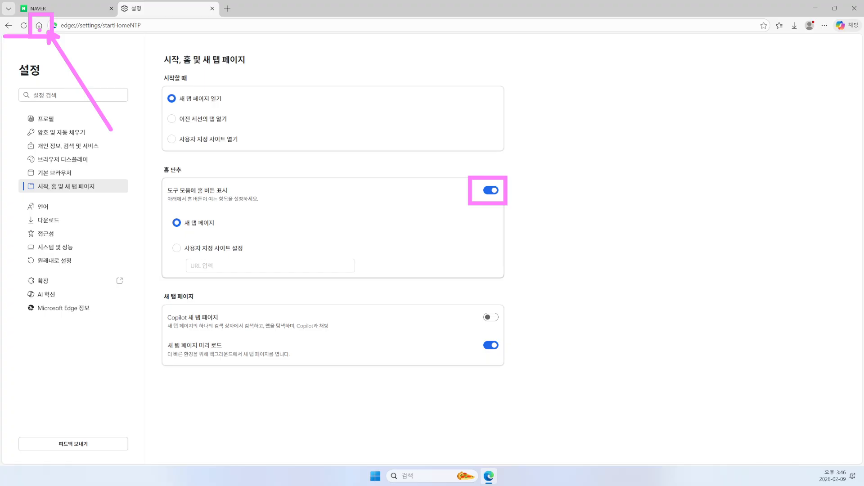
key("Escape")
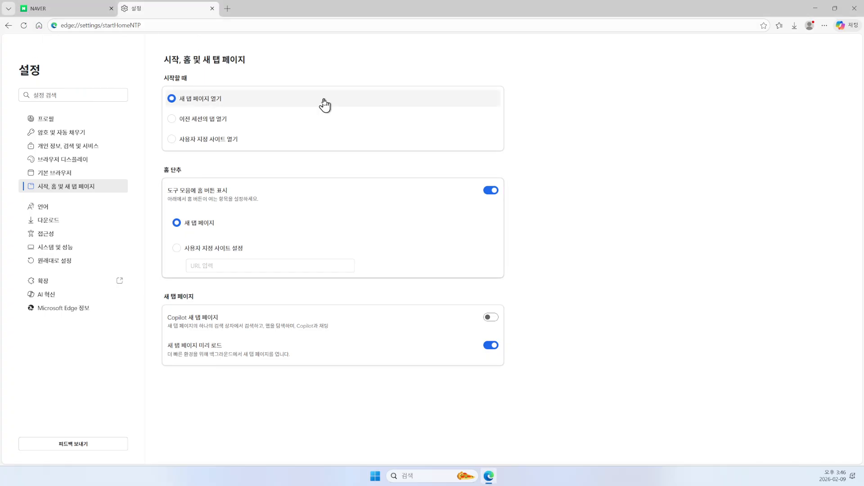
Step: Turn 도구 모음에 홈 버튼 표시 off and back on to compare the toolbar with and without the home button
left_click(490, 191)
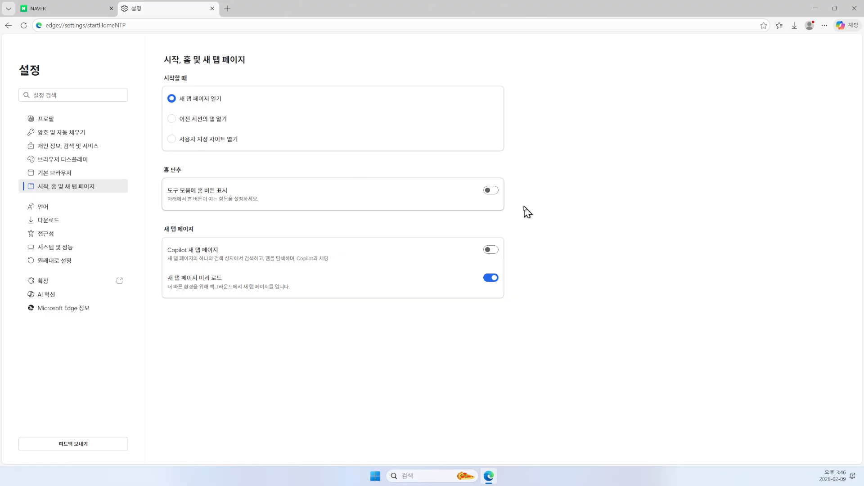
left_click(493, 191)
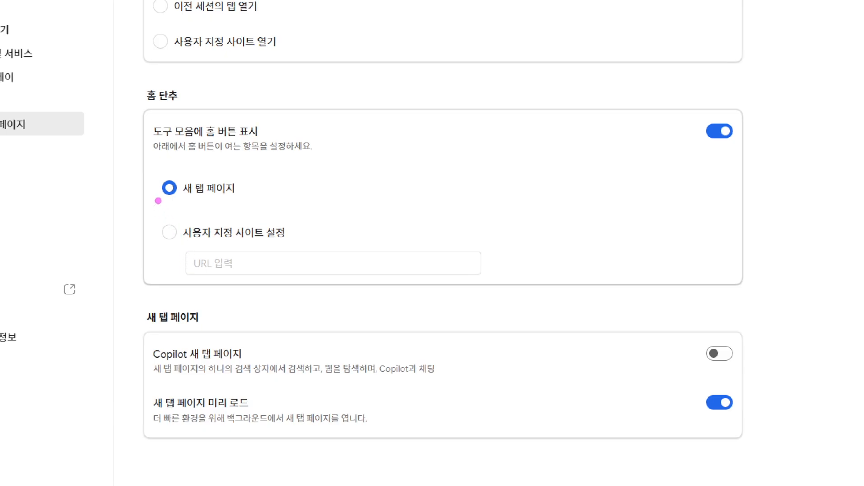
mouse_move(151, 176)
left_mouse_down()
mouse_move(135, 227)
mouse_move(148, 239)
left_mouse_up()
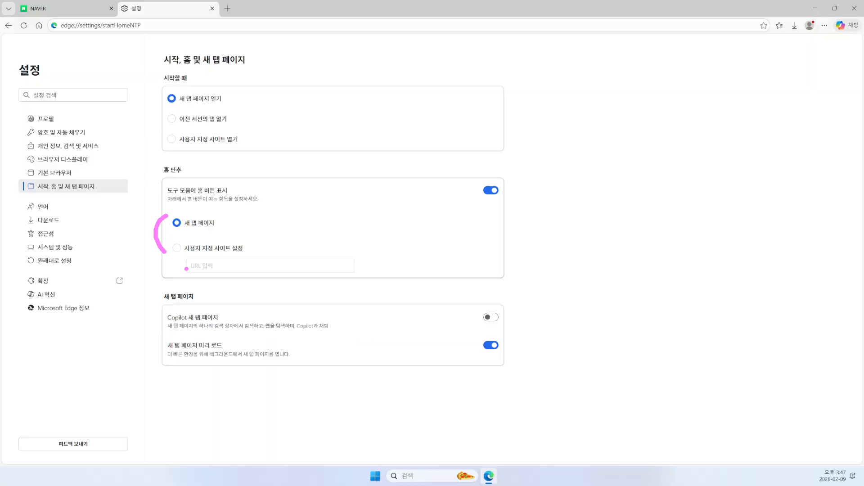
mouse_move(220, 10)
left_mouse_down()
mouse_move(235, 10)
mouse_move(228, 21)
left_mouse_up()
left_click_drag(133, 231, 443, 230)
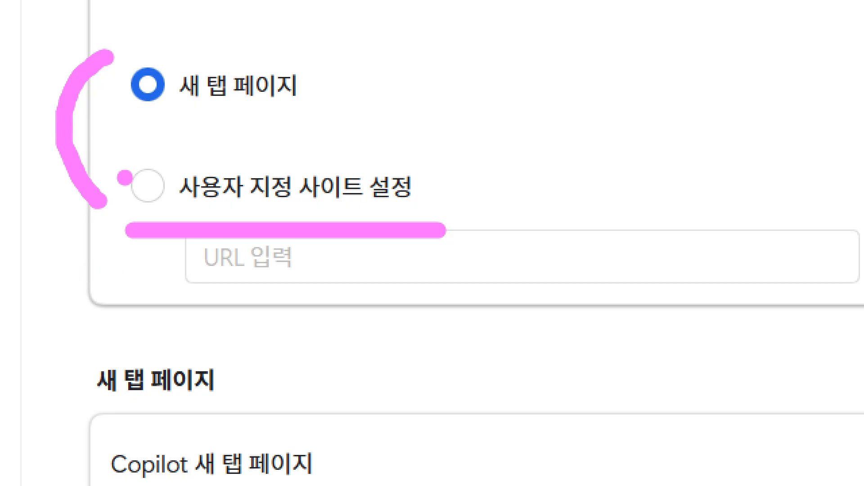
left_click_drag(120, 157, 176, 230)
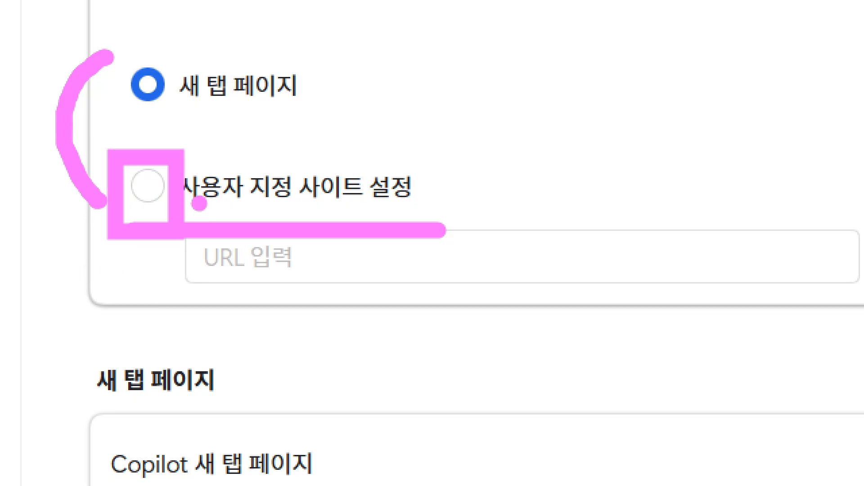
left_click(147, 185)
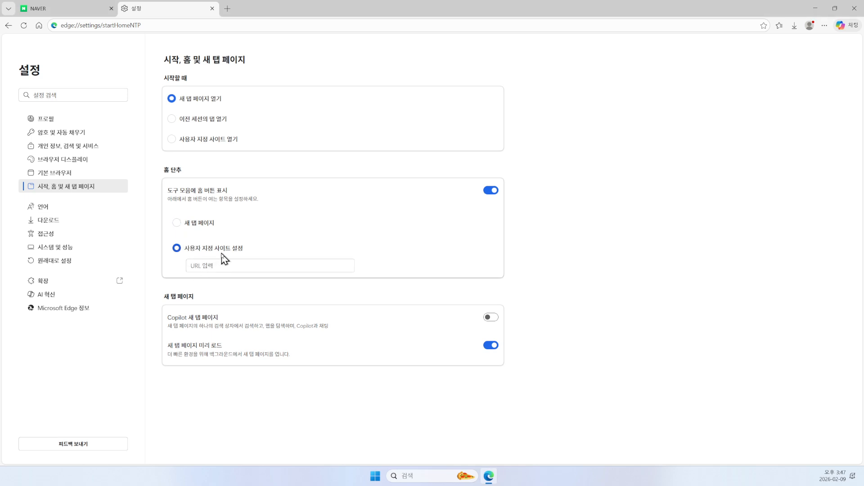
left_click(203, 265)
type("www.naver.com")
left_click(362, 271)
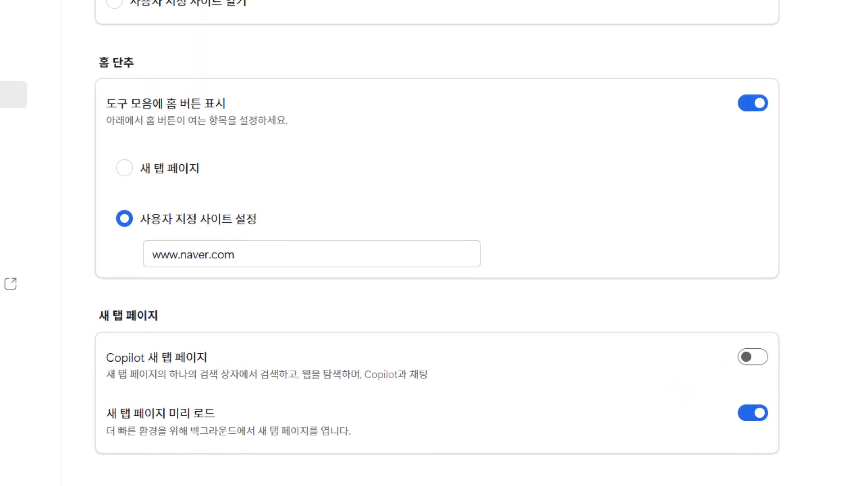
left_click_drag(115, 269, 281, 271)
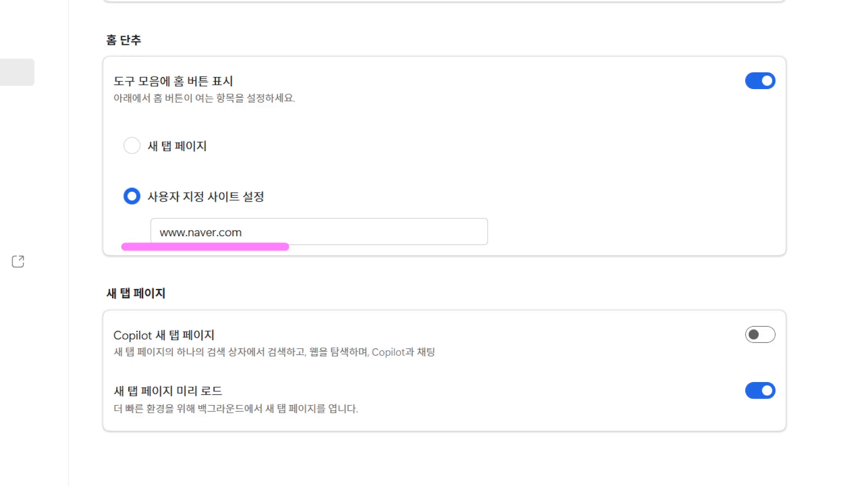
left_click_drag(288, 247, 287, 250)
key("Escape")
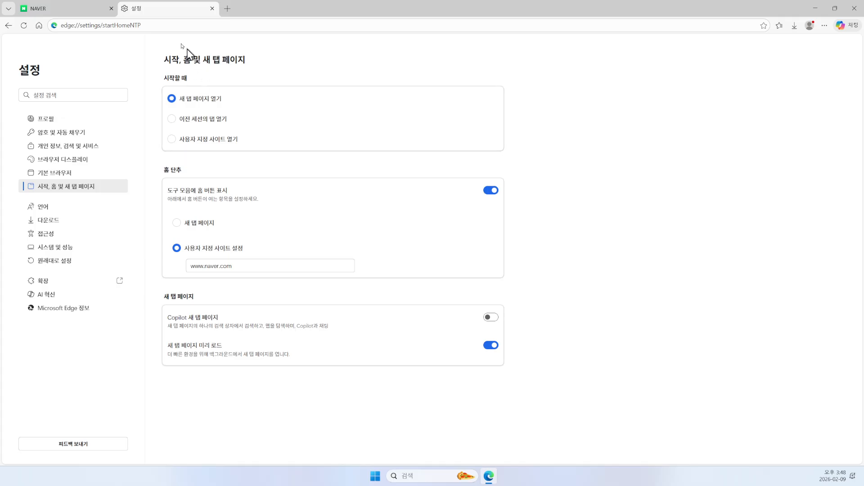
Step: Test the home button from the settings page, close that tab, and go to the home page again in the remaining NAVER tab
left_click(39, 26)
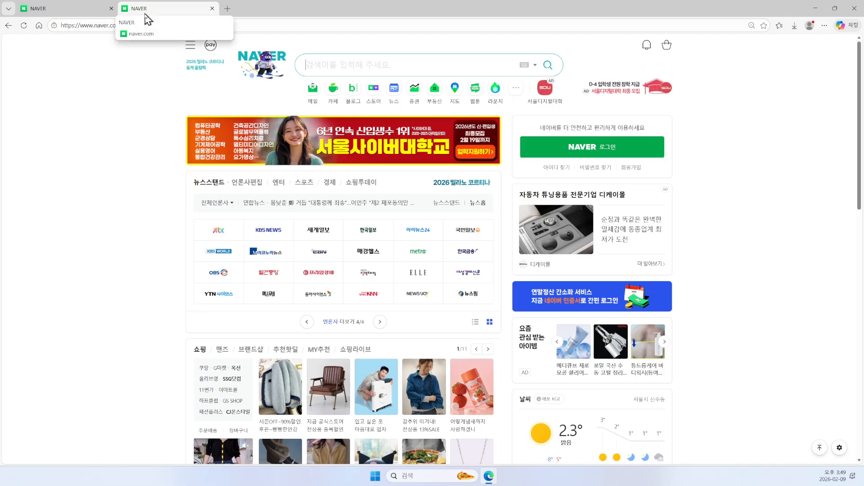
left_click(212, 9)
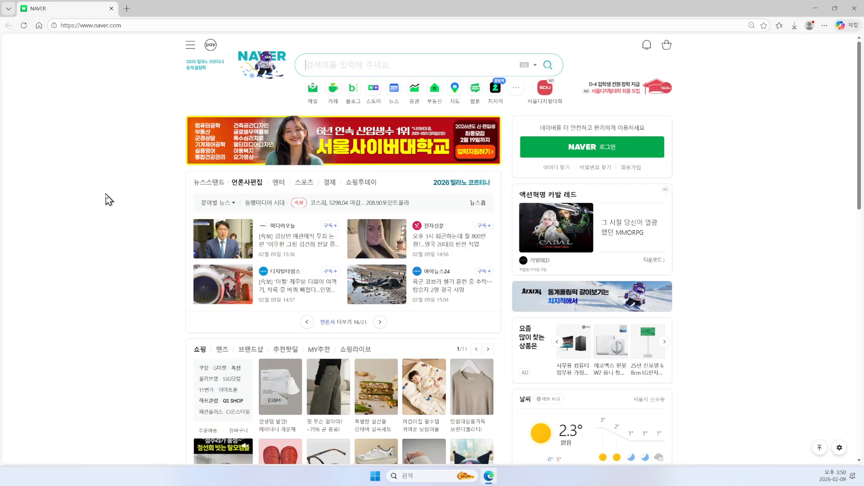
left_click(38, 28)
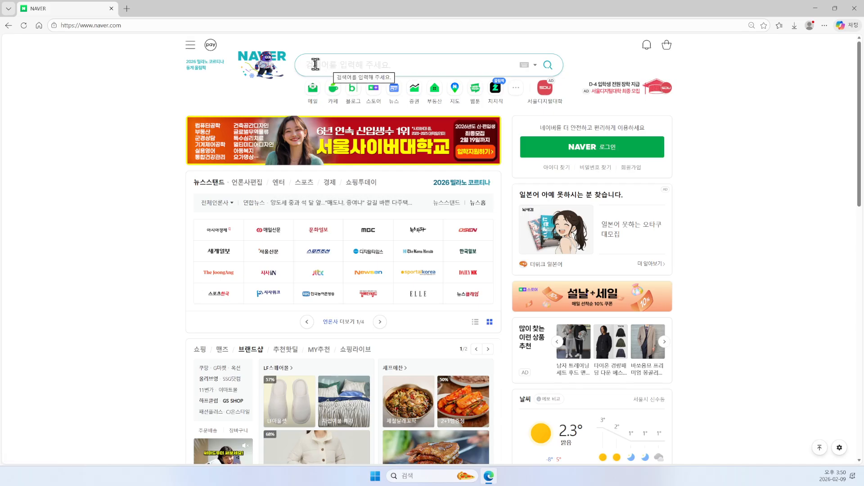
Step: Search NAVER for 우리은행 and open the bank's official site from the results
type("우리은행")
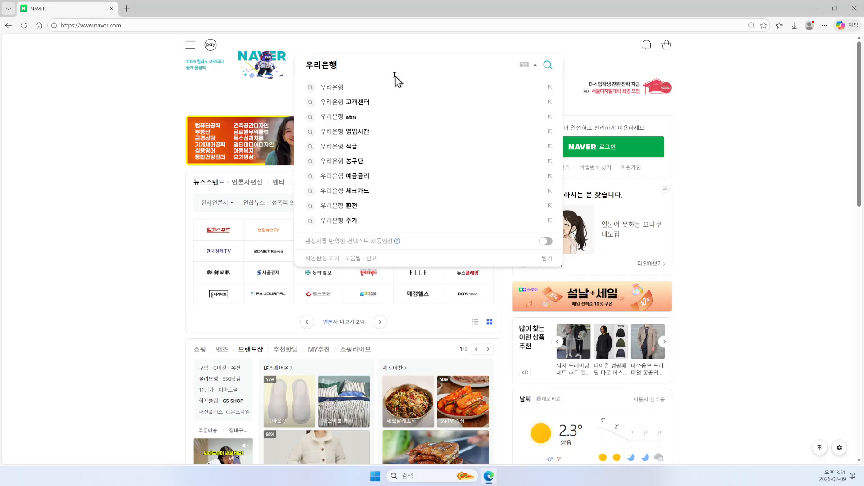
key("Return")
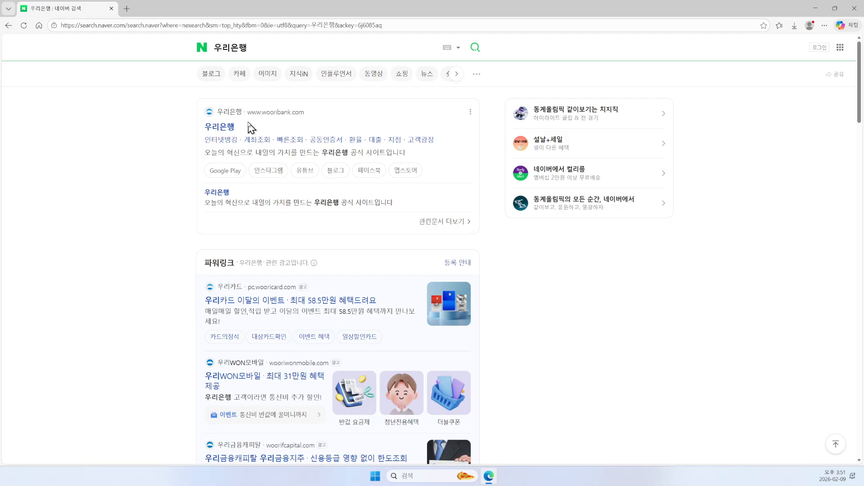
left_click(228, 131)
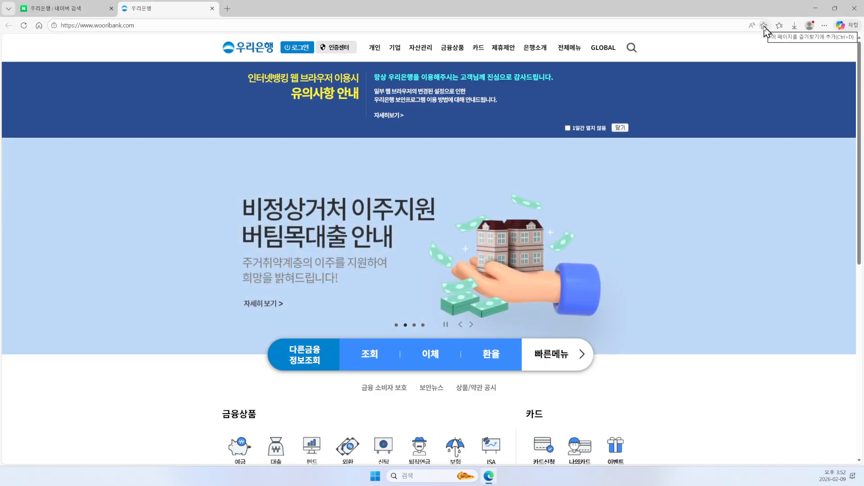
Step: Add the 우리은행 site to the favorites in the 즐겨찾기 모음 folder
left_click(764, 26)
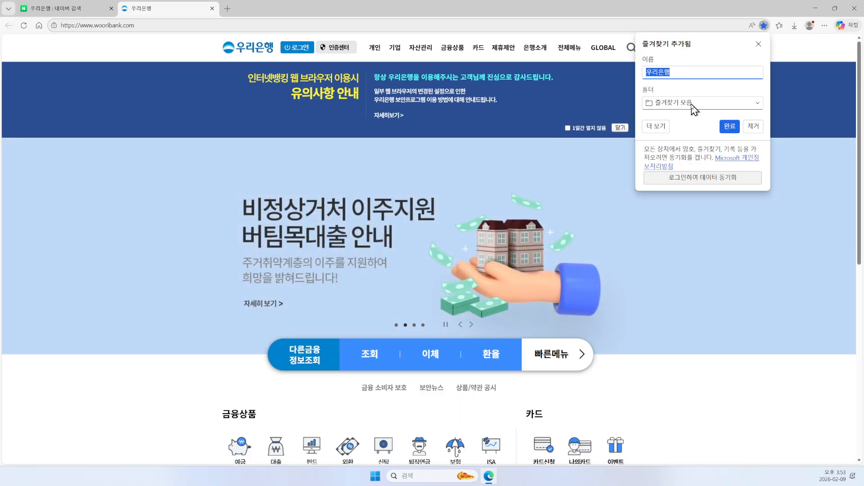
left_click(759, 105)
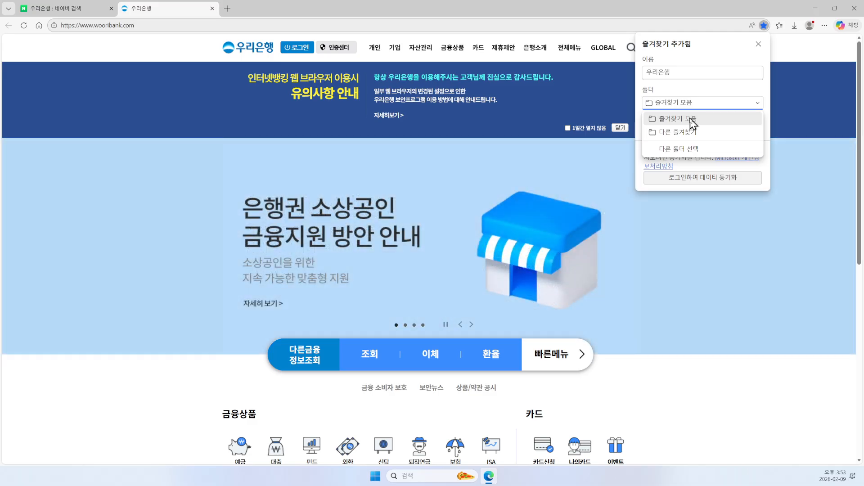
left_click(691, 120)
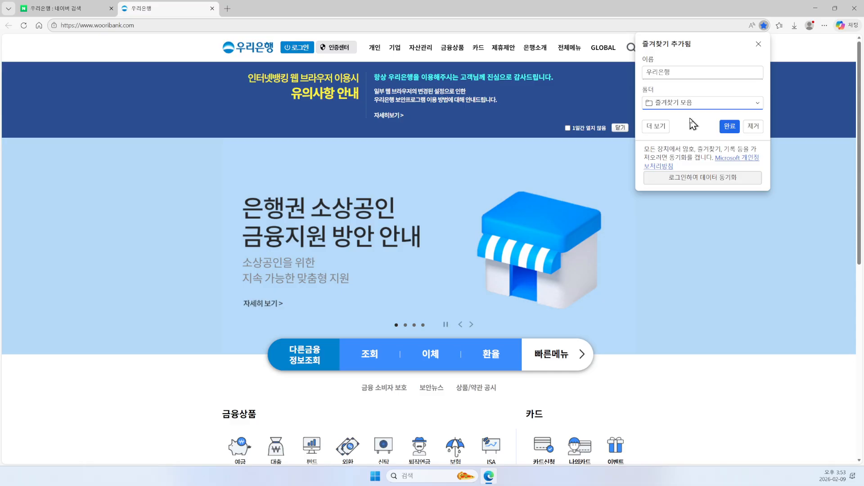
left_click(730, 127)
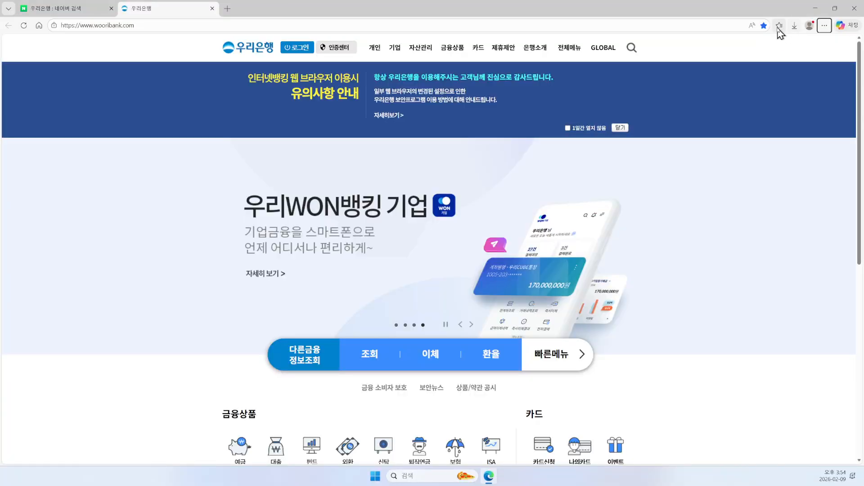
Step: Collapse 다른 즐겨찾기 and expand 즐겨찾기 모음 in the favorites list to check the saved site, and close the 우리은행 tab
left_click(779, 26)
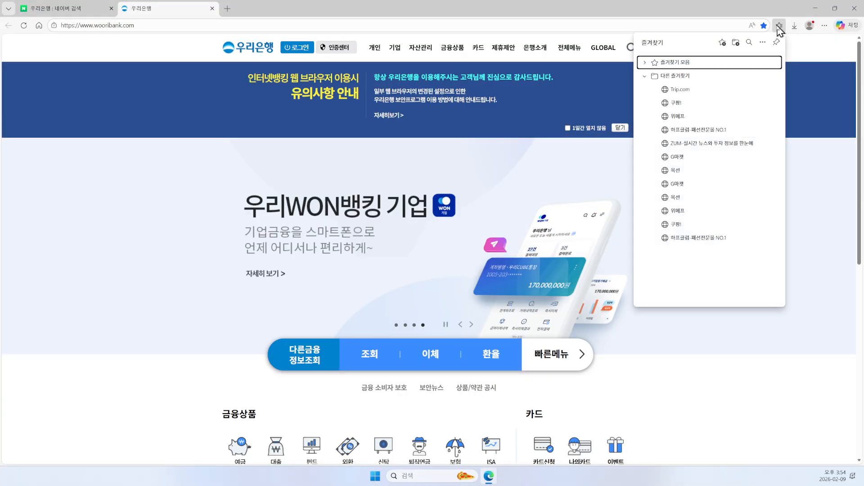
left_click(652, 76)
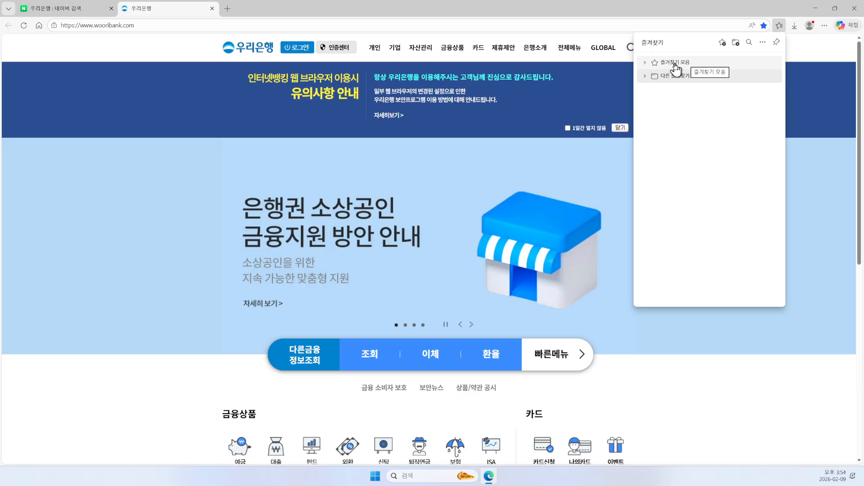
left_click(677, 66)
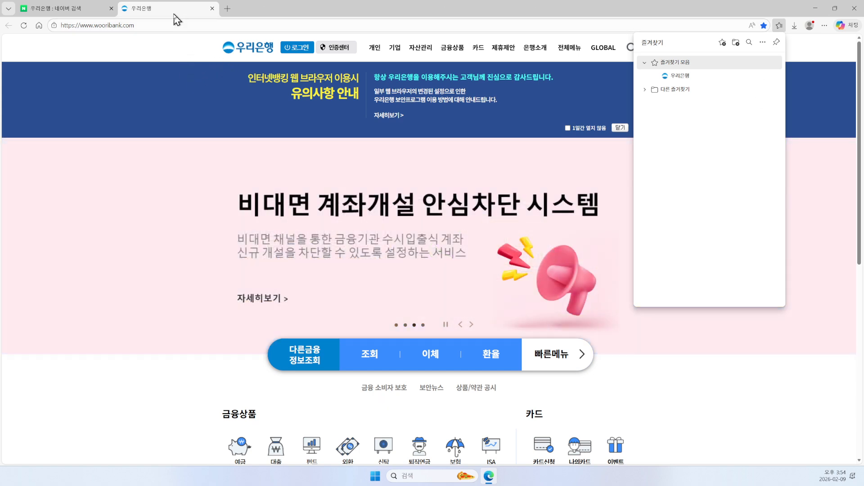
left_click(212, 9)
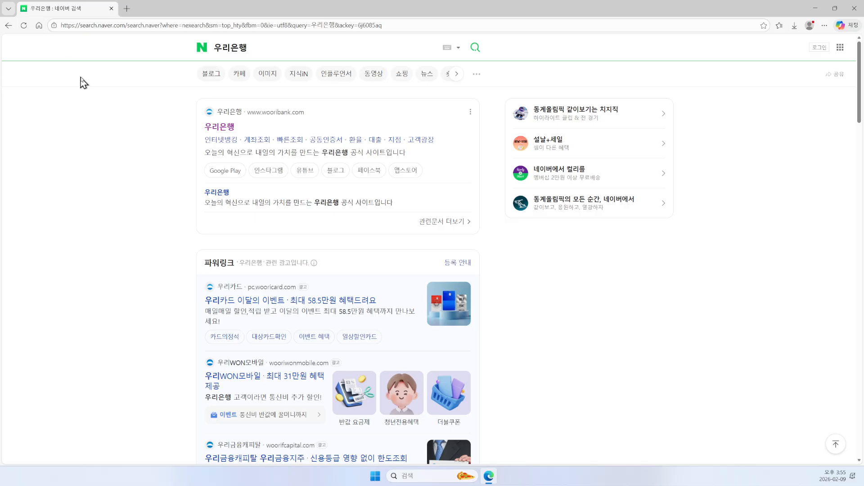
Step: Return to the NAVER main page, search for 국민은행, and open the official KB국민은행 site
left_click(202, 55)
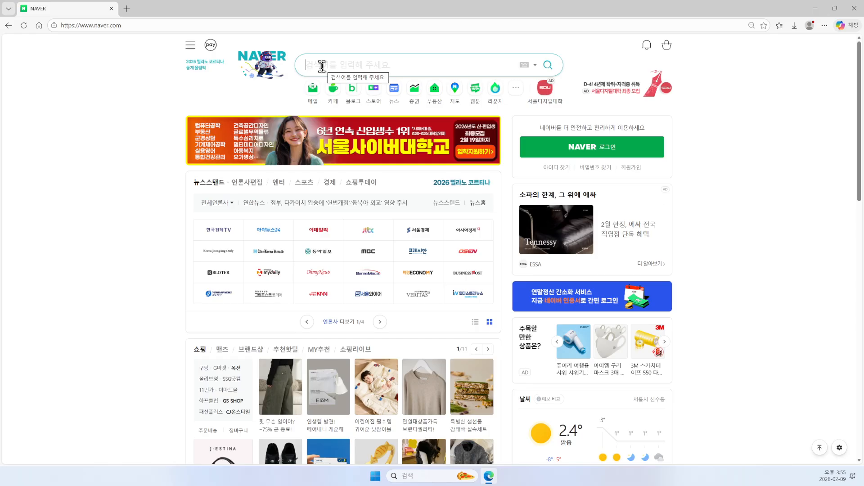
type("국민은")
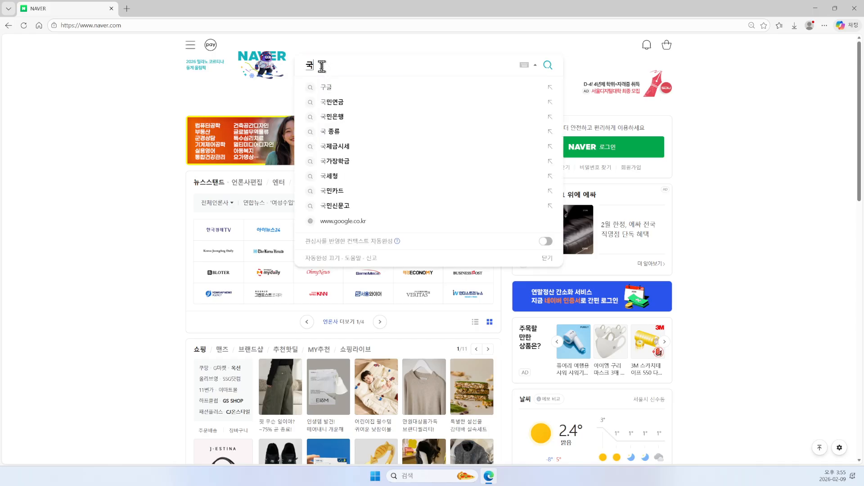
type("행")
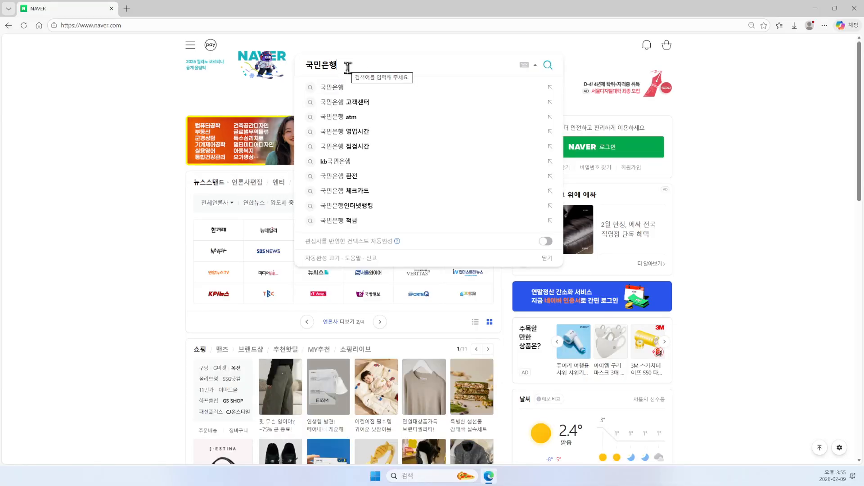
key("Return")
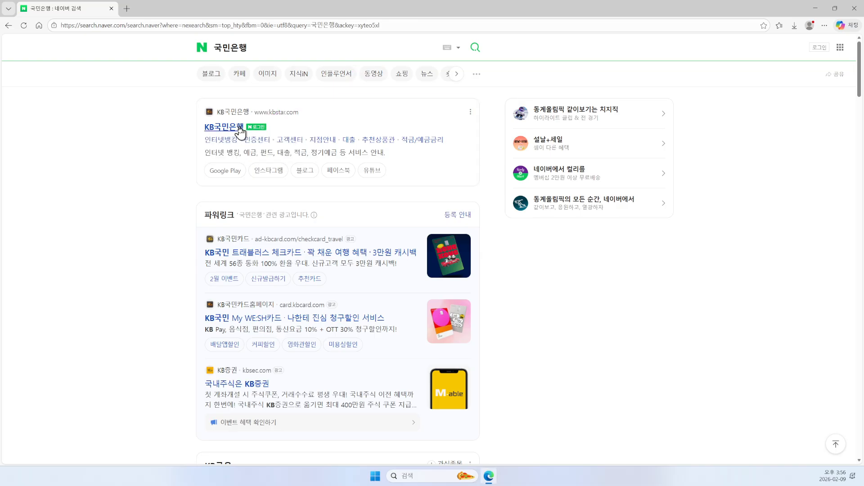
left_click(223, 127)
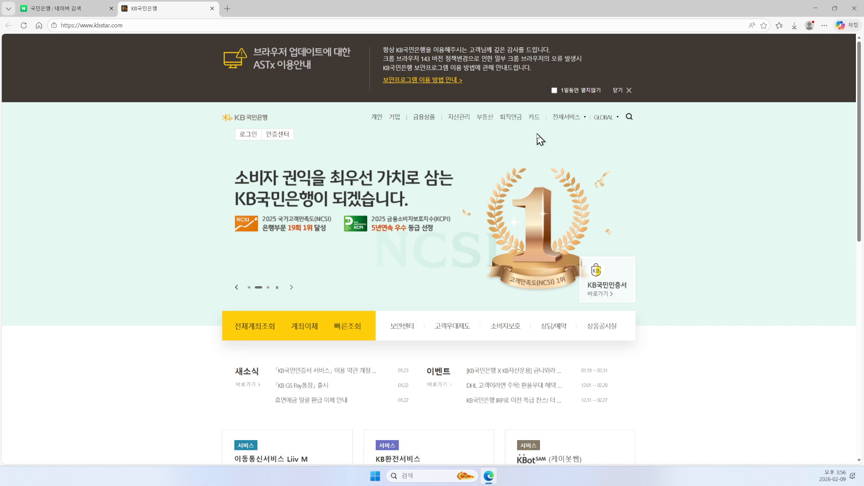
Step: Add the KB국민은행 site to the 즐겨찾기 모음 folder, and open the favorites list to check it
left_click(95, 25)
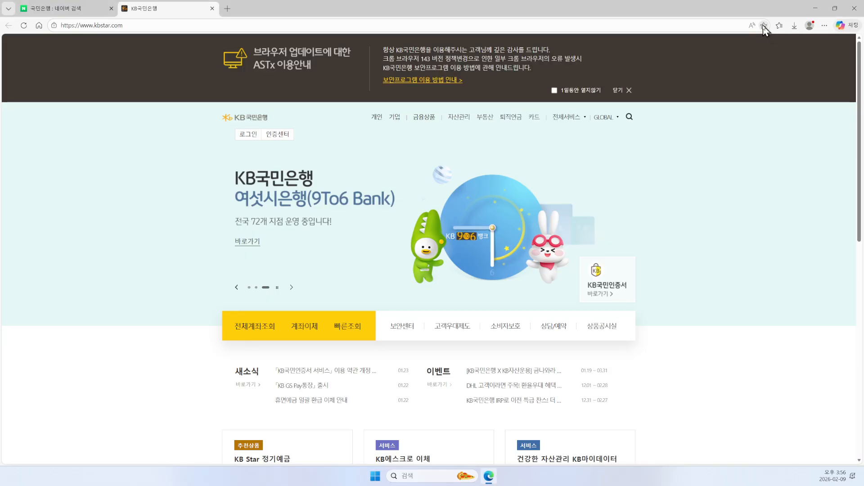
left_click(760, 44)
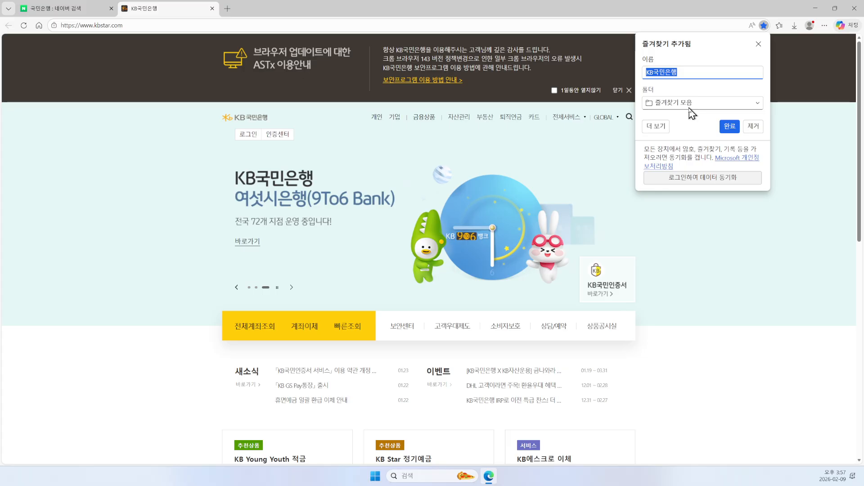
left_click(730, 128)
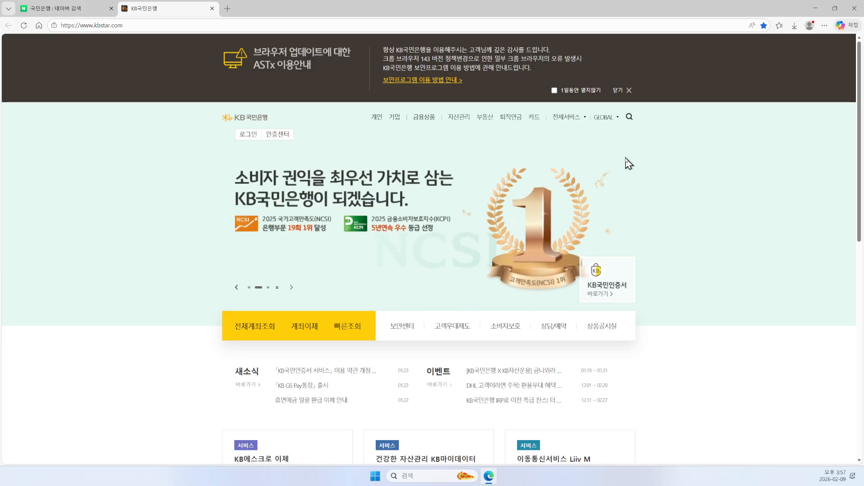
left_click(779, 26)
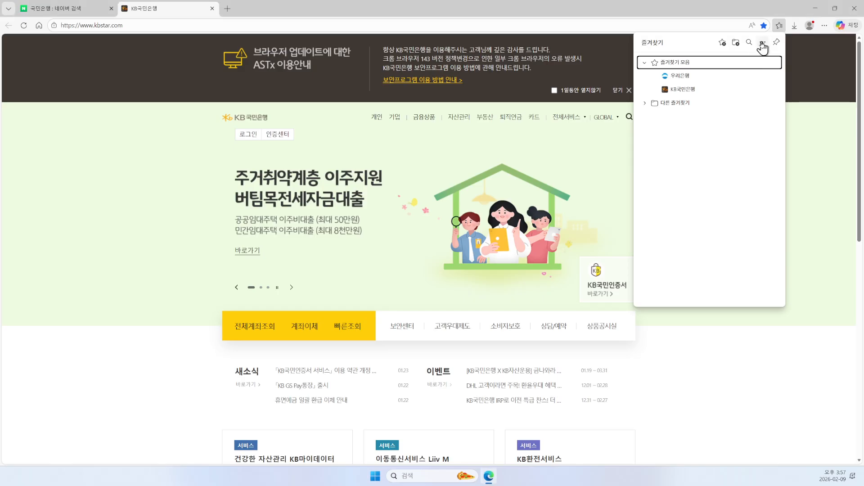
Step: Set the favorites bar to display always (항상) and open the 우리은행 site from it
left_click(759, 56)
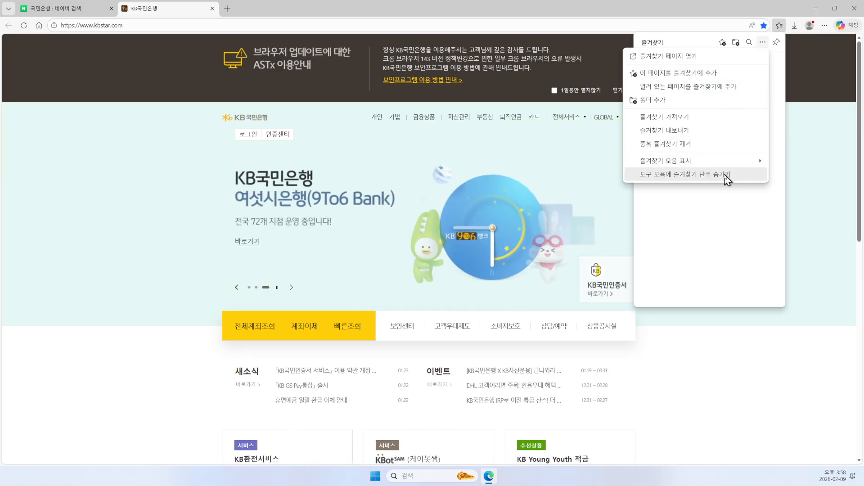
mouse_move(677, 165)
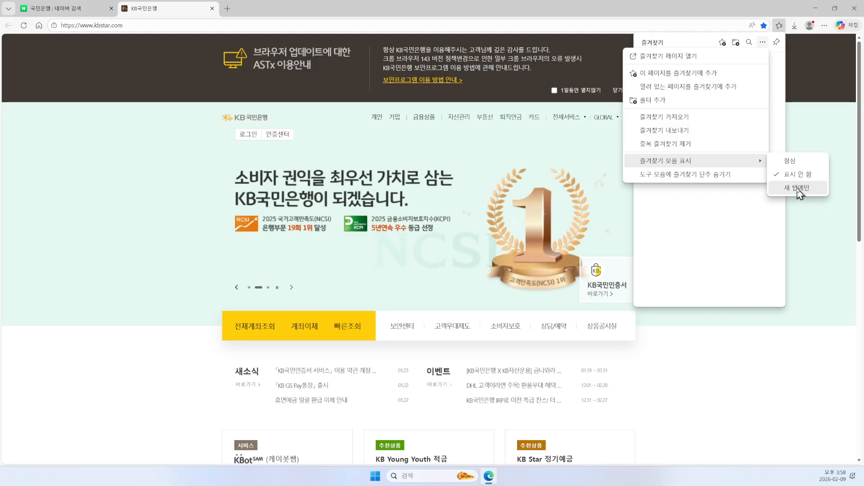
left_click(790, 162)
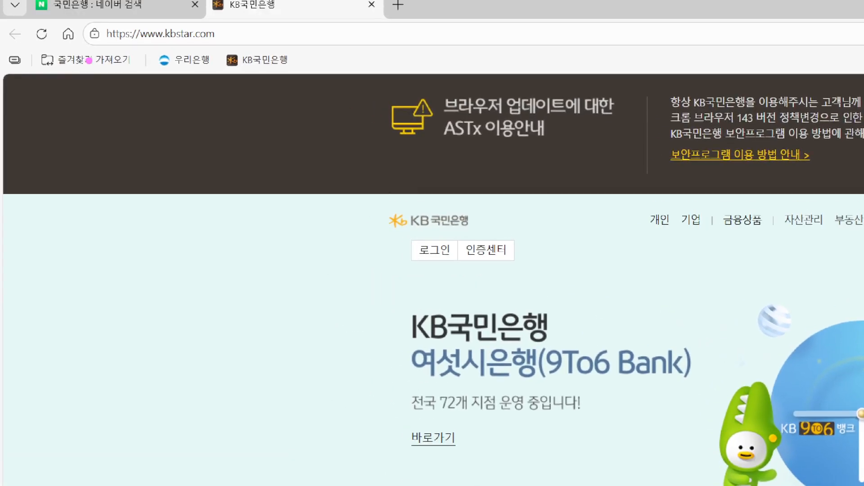
mouse_move(4, 41)
left_mouse_down()
mouse_move(106, 68)
mouse_move(861, 80)
left_mouse_up()
left_click_drag(305, 64, 381, 316)
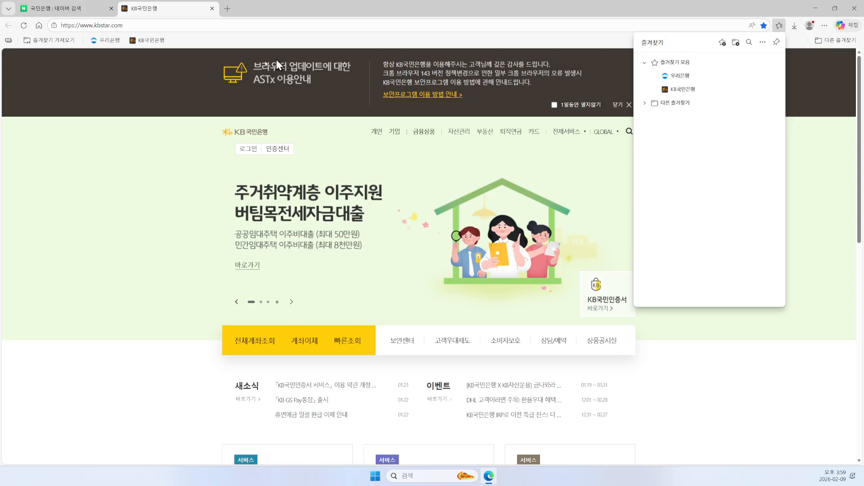
left_click(109, 41)
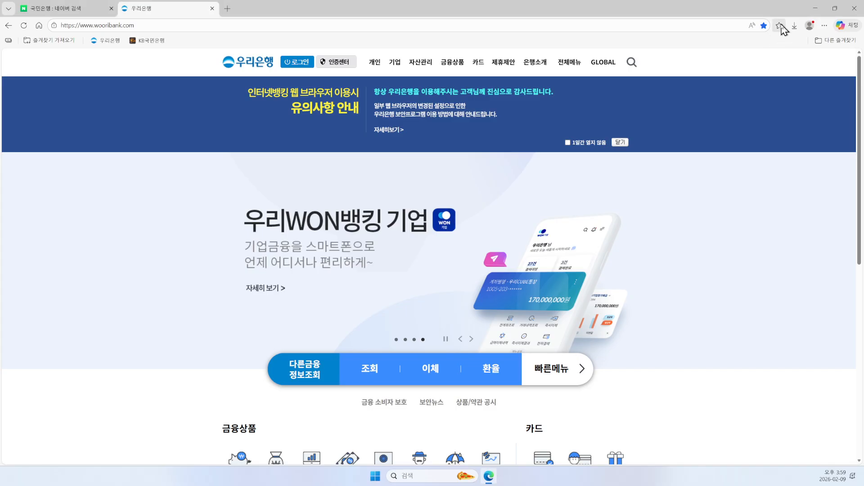
Step: Open the full favorites page (즐겨찾기 페이지 열기) with the 즐겨찾기 모음 folder shown
left_click(756, 46)
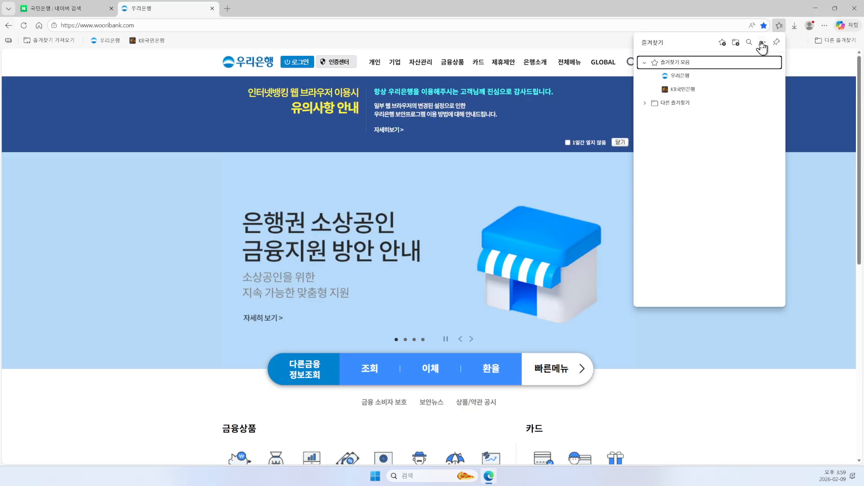
left_click(756, 56)
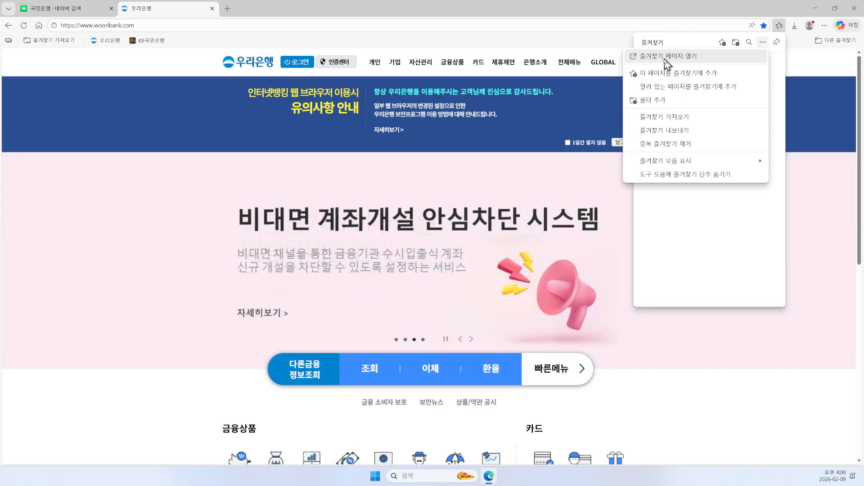
left_click(667, 63)
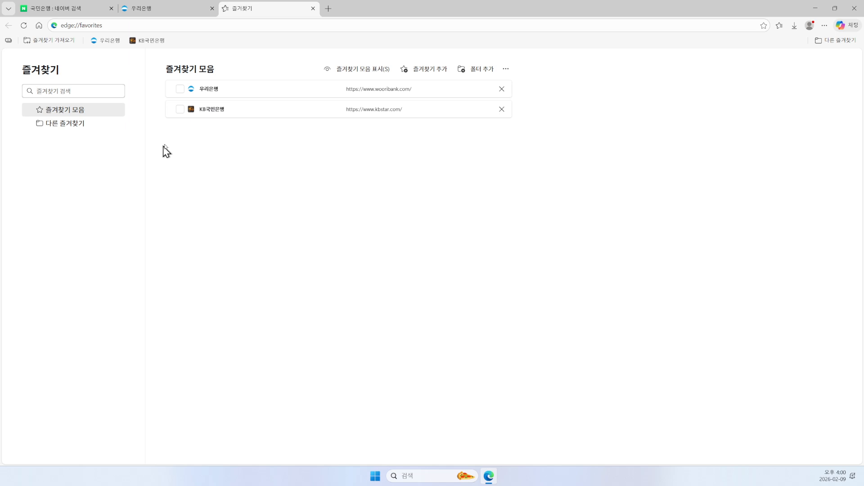
left_click(219, 108)
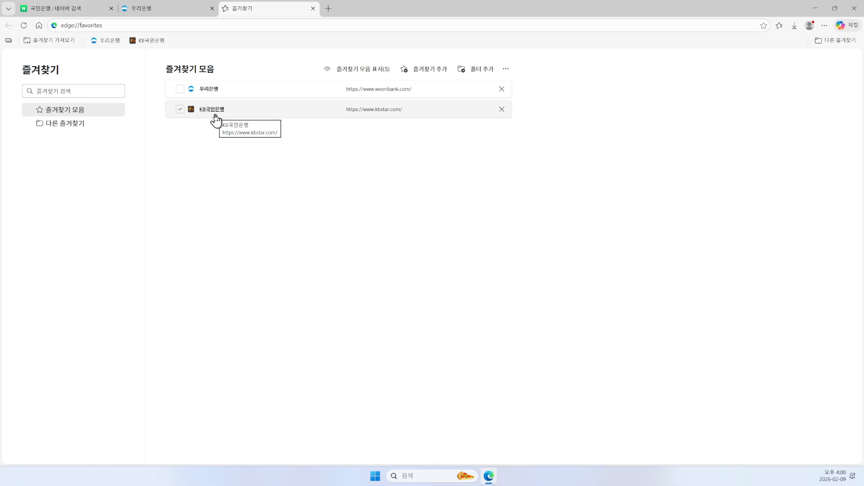
left_click(210, 144)
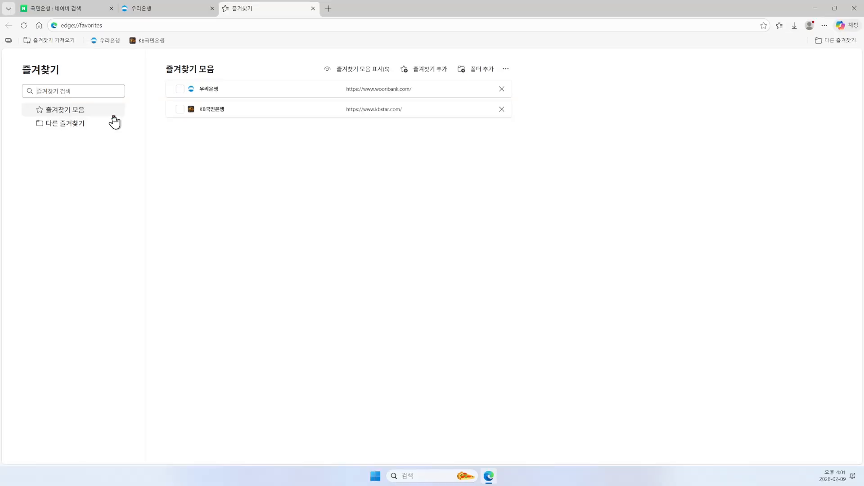
Step: Add a new folder named 은행 to 즐겨찾기 모음 and save it
left_click(485, 74)
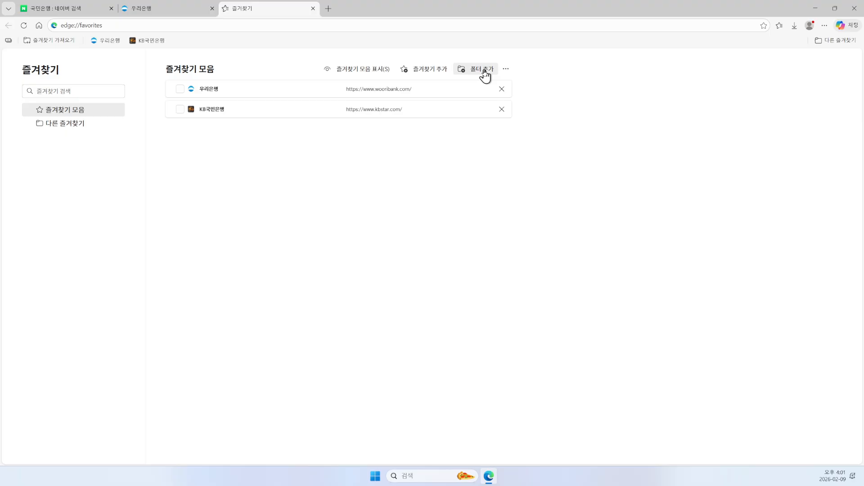
left_click(484, 70)
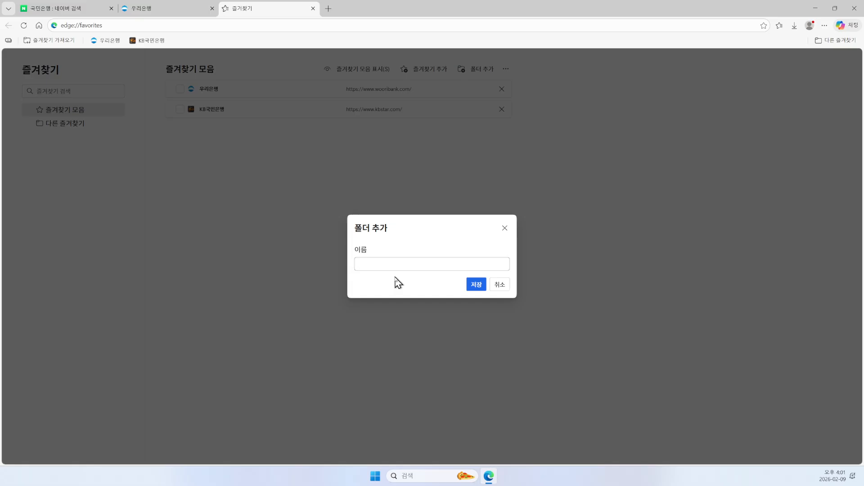
type("은행")
key("ctrl+1")
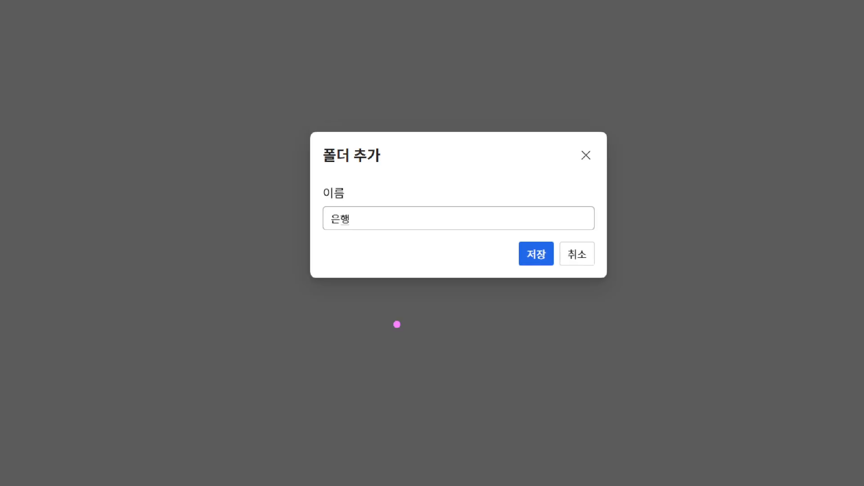
left_click_drag(346, 274, 385, 275)
mouse_move(388, 216)
left_mouse_down()
mouse_move(428, 185)
mouse_move(536, 209)
mouse_move(536, 238)
mouse_move(550, 224)
mouse_move(536, 265)
mouse_move(564, 273)
left_mouse_up()
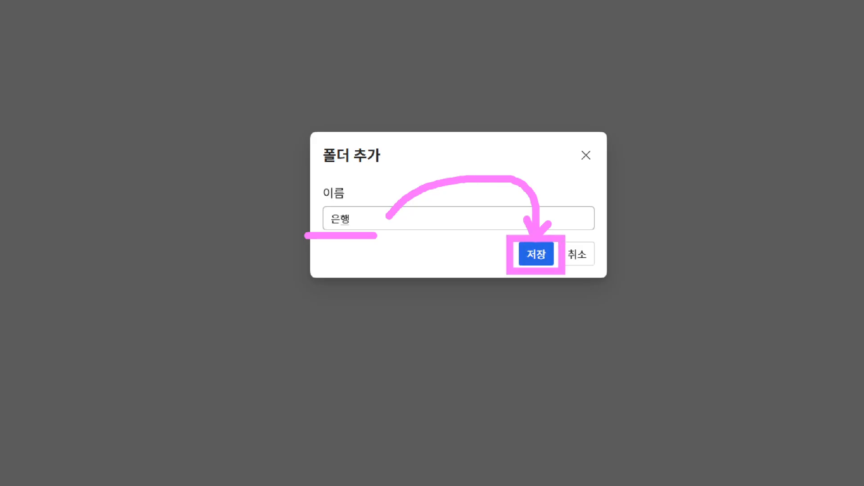
key("Escape")
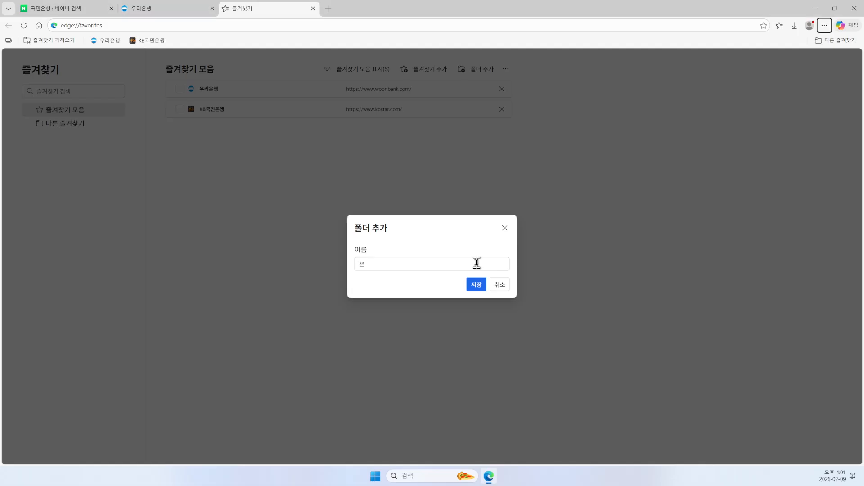
left_click(377, 266)
type("혜")
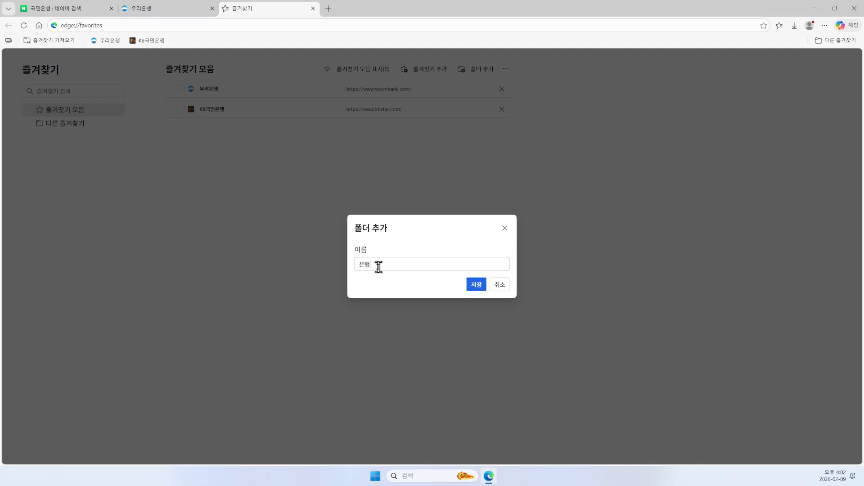
left_click(477, 288)
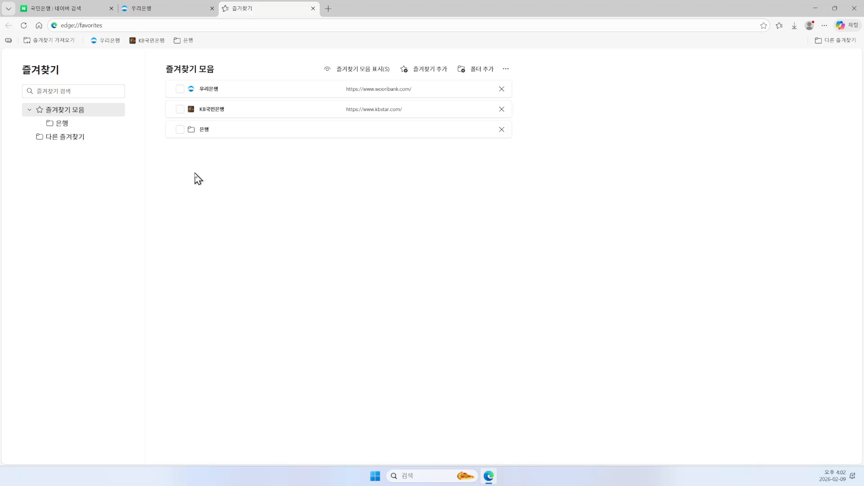
Step: Move the 우리은행 and KB국민은행 favorites together into the 은행 folder, and open that folder to check them
left_click(180, 90)
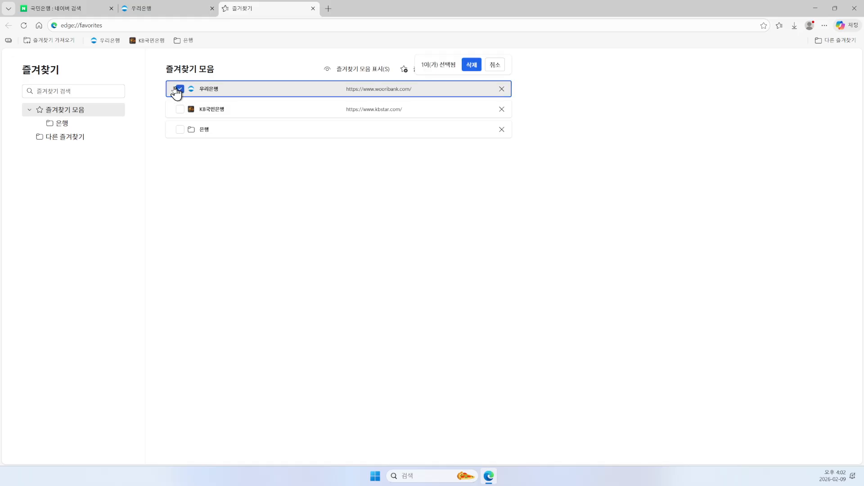
left_click(179, 109)
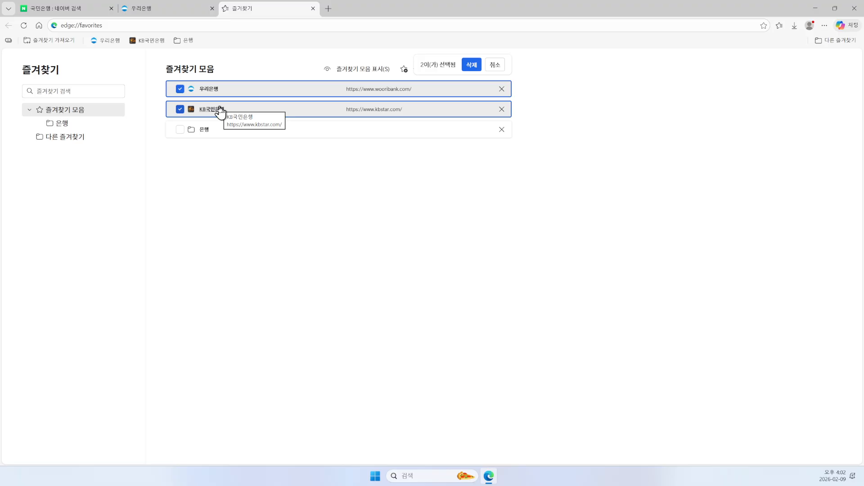
left_click_drag(220, 110, 210, 124)
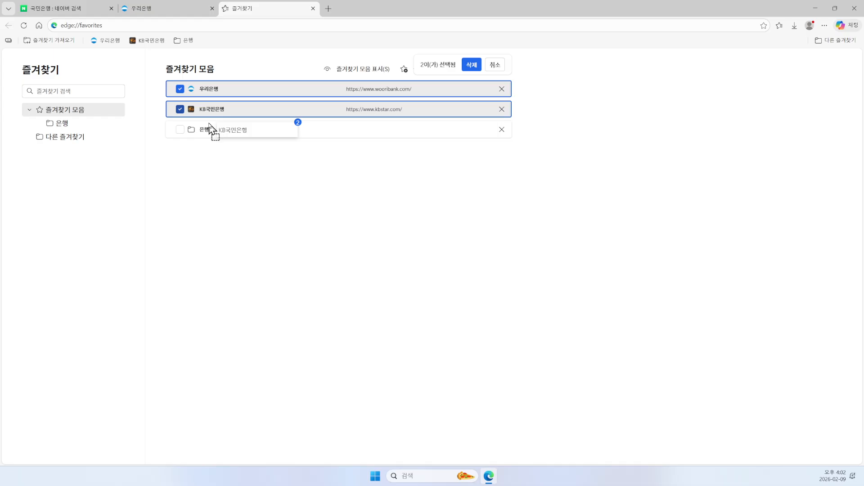
left_click_drag(209, 130, 229, 176)
left_click_drag(223, 114, 185, 131)
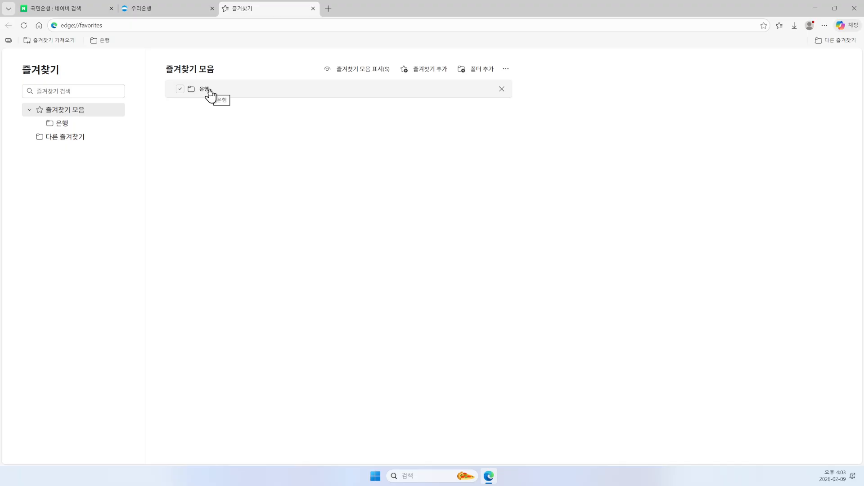
left_click(65, 126)
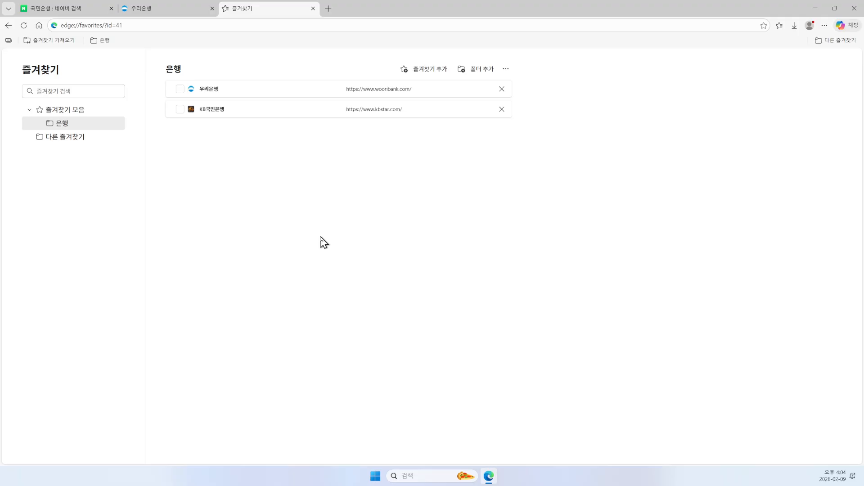
Step: Close and relaunch Microsoft Edge, and open the 은행 folder on the favorites page
left_click(855, 13)
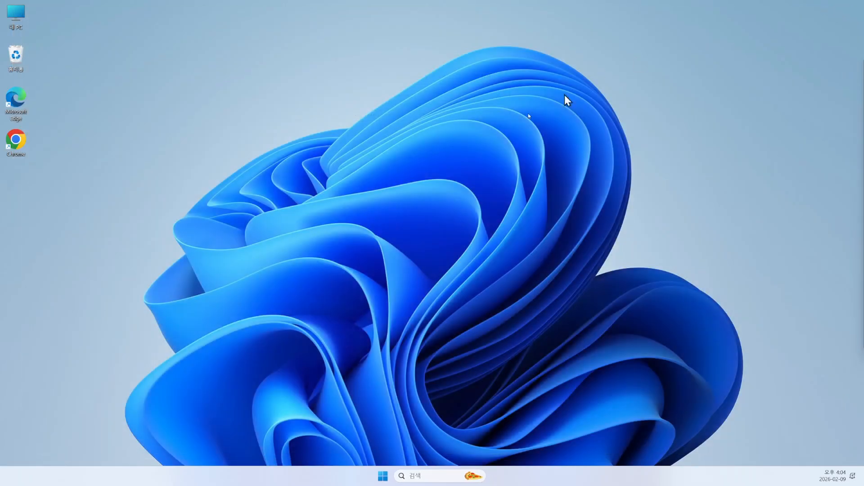
double_click(16, 100)
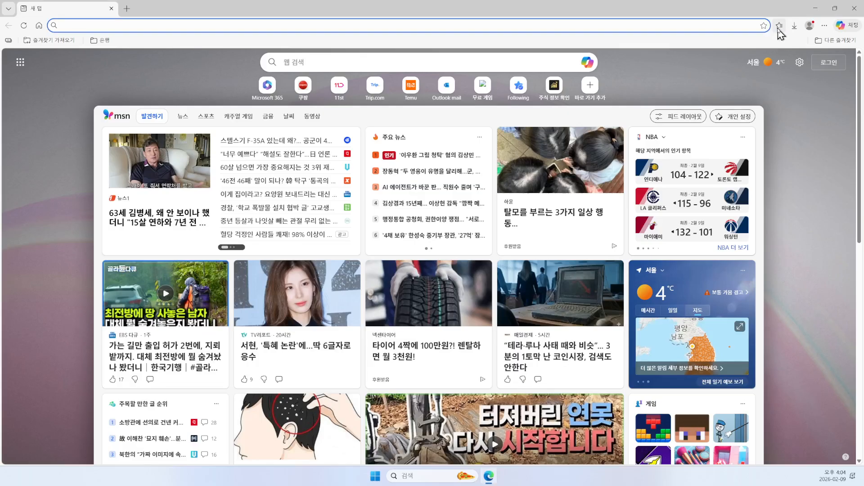
left_click(779, 26)
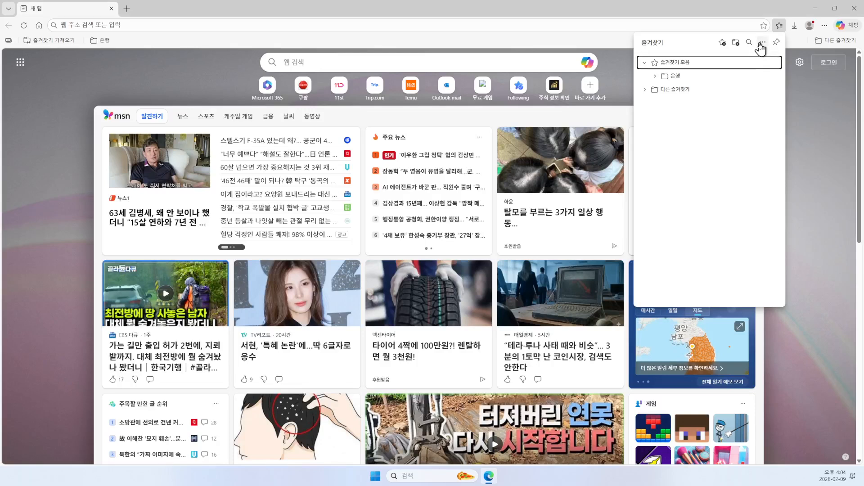
left_click(757, 57)
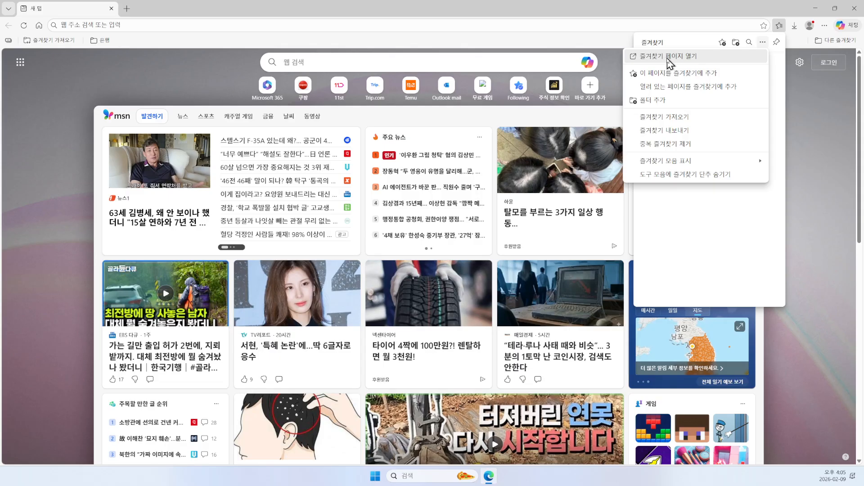
left_click(667, 57)
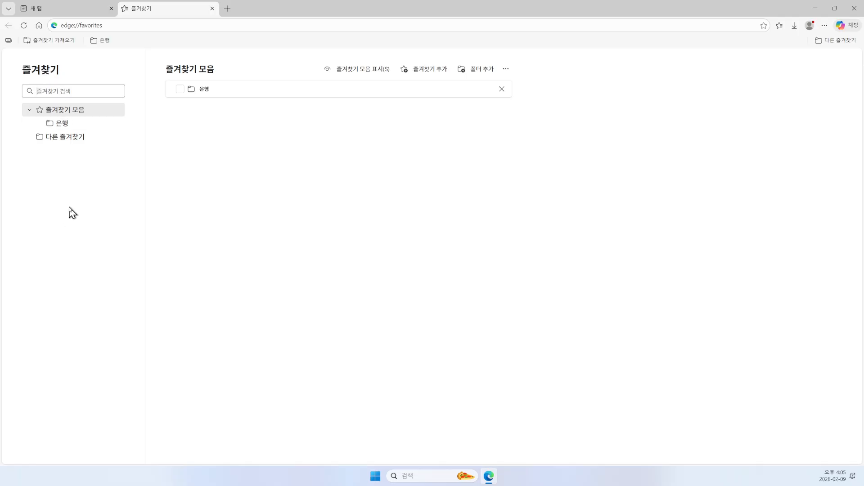
left_click(61, 125)
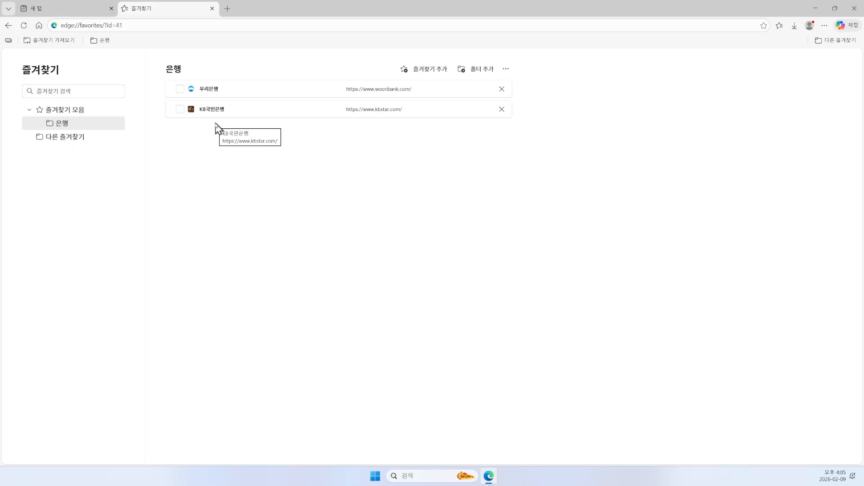
Step: Delete the 우리은행 and KB국민은행 favorites from the 은행 folder
left_click(502, 92)
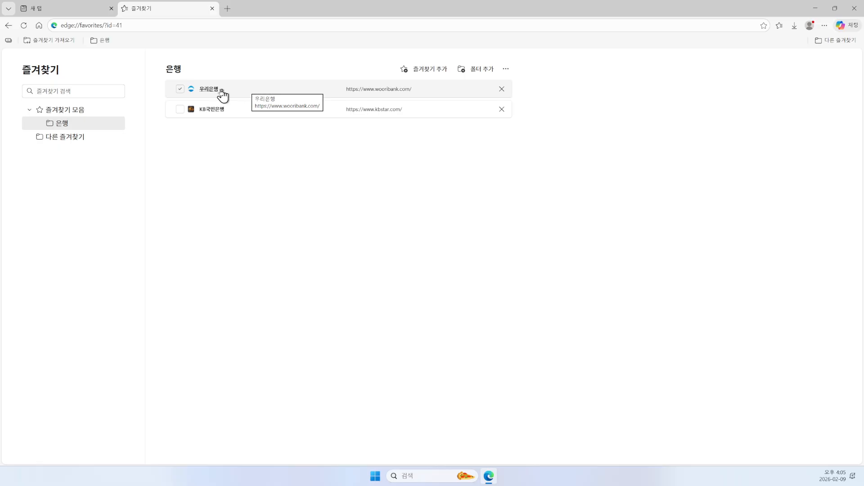
left_click(503, 89)
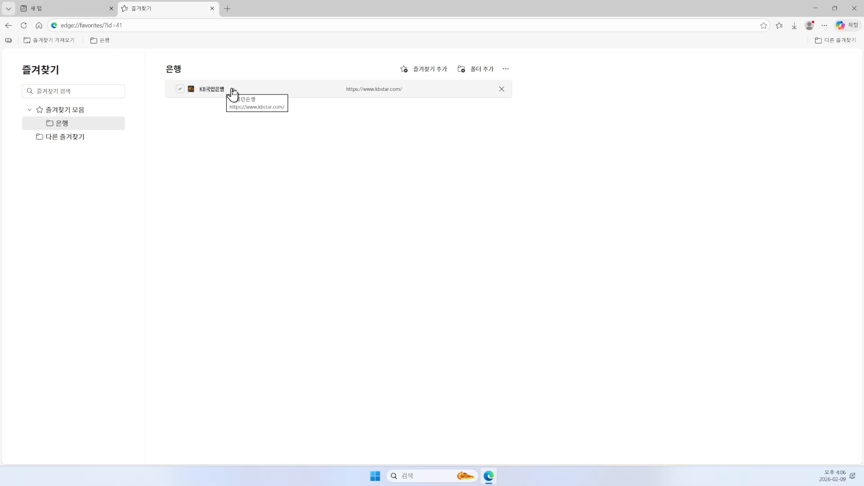
left_click(501, 92)
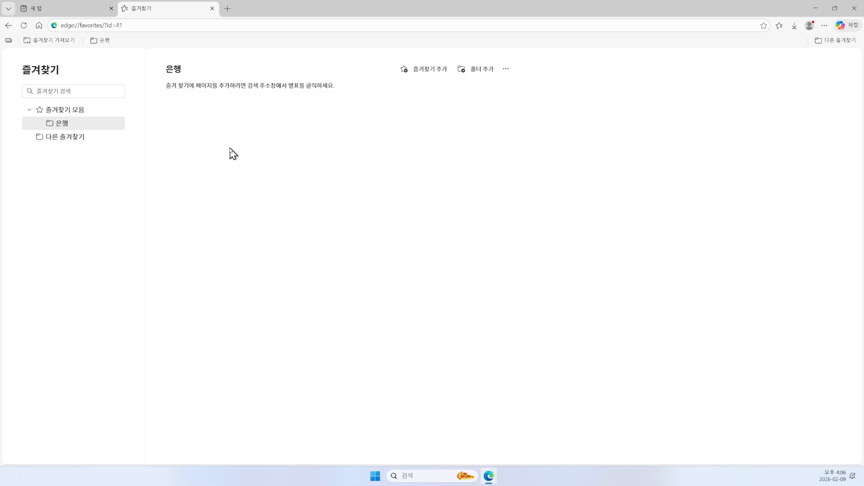
Step: Return to 즐겨찾기 모음 and delete the 은행 folder from it
left_click(72, 112)
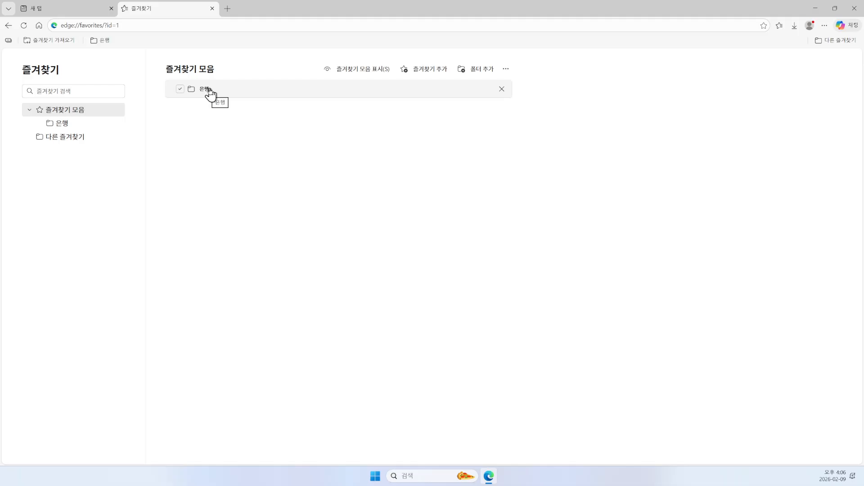
left_click(502, 90)
left_click(502, 90)
left_click(502, 90)
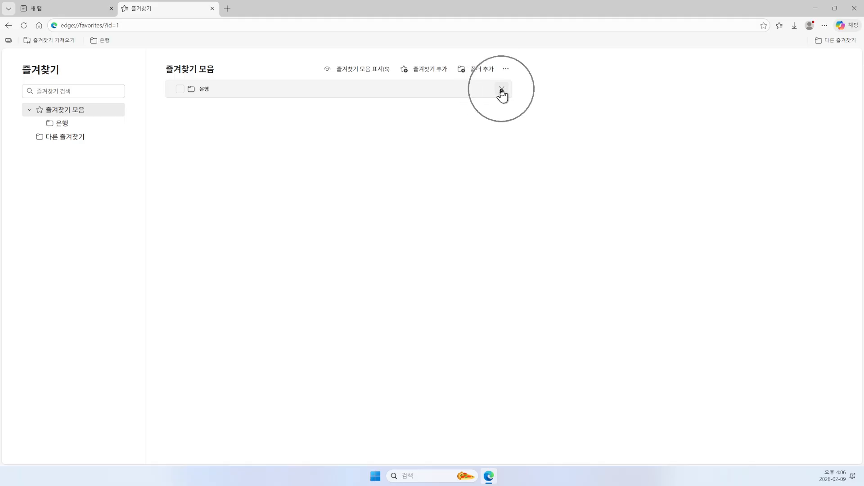
left_click(502, 90)
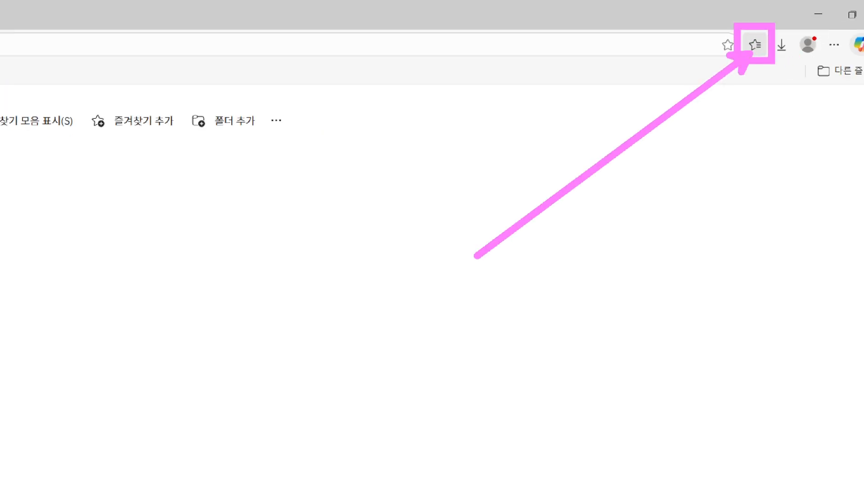
Step: Set the favorites bar display to 표시 안 함 and close Microsoft Edge
left_click(756, 44)
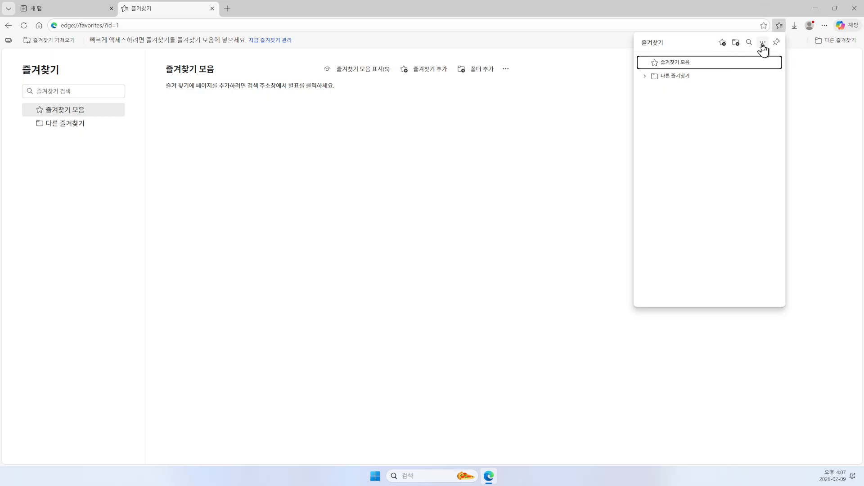
left_click(763, 44)
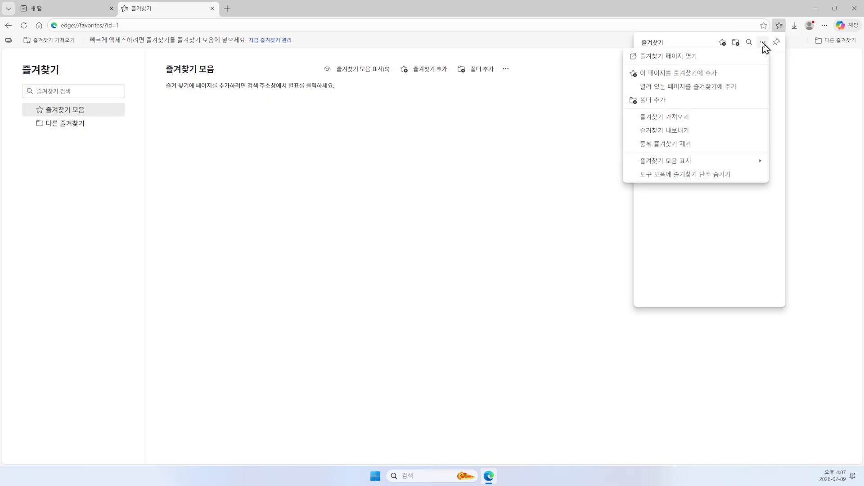
mouse_move(712, 168)
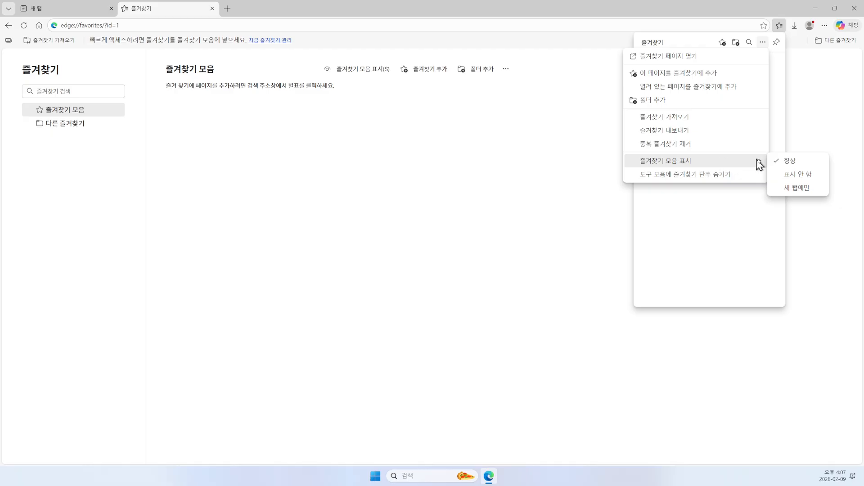
left_click(797, 175)
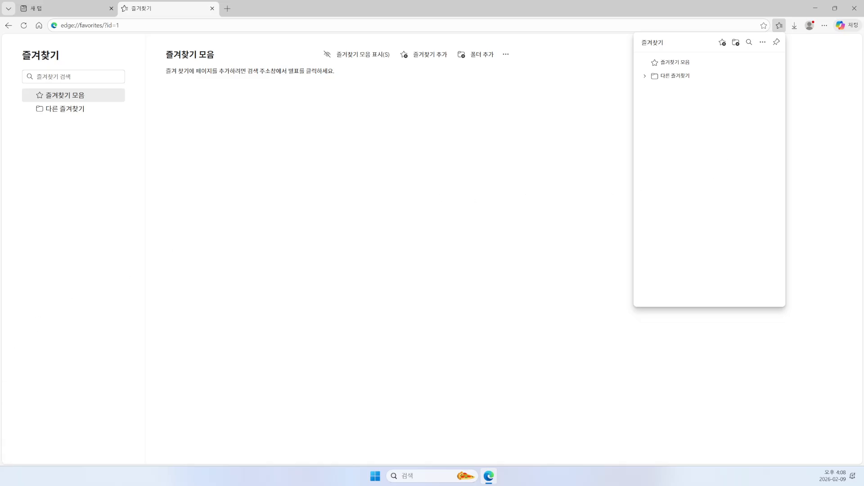
left_click(854, 10)
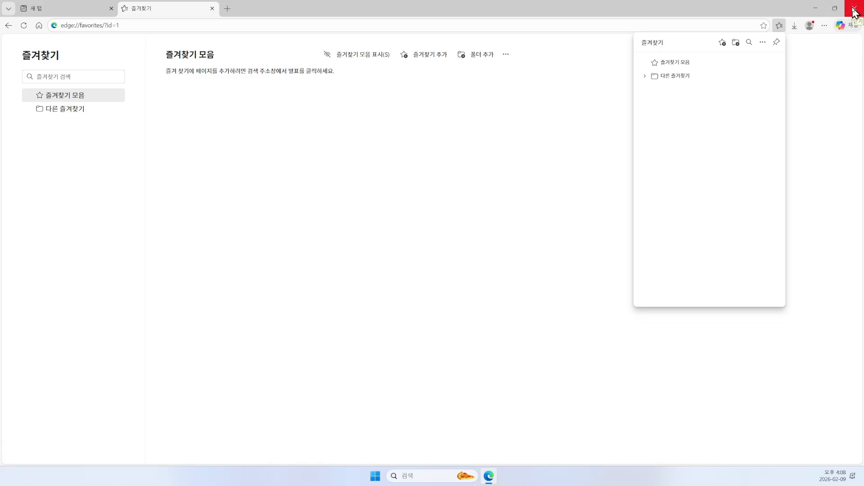
left_click(855, 8)
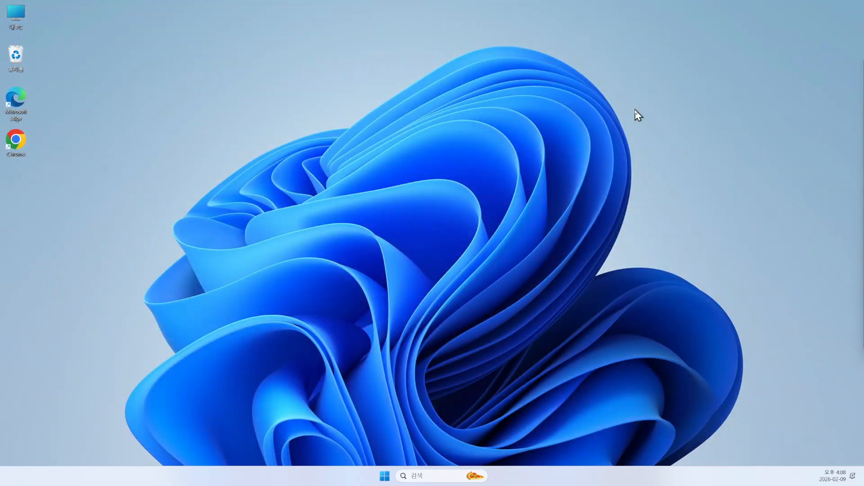